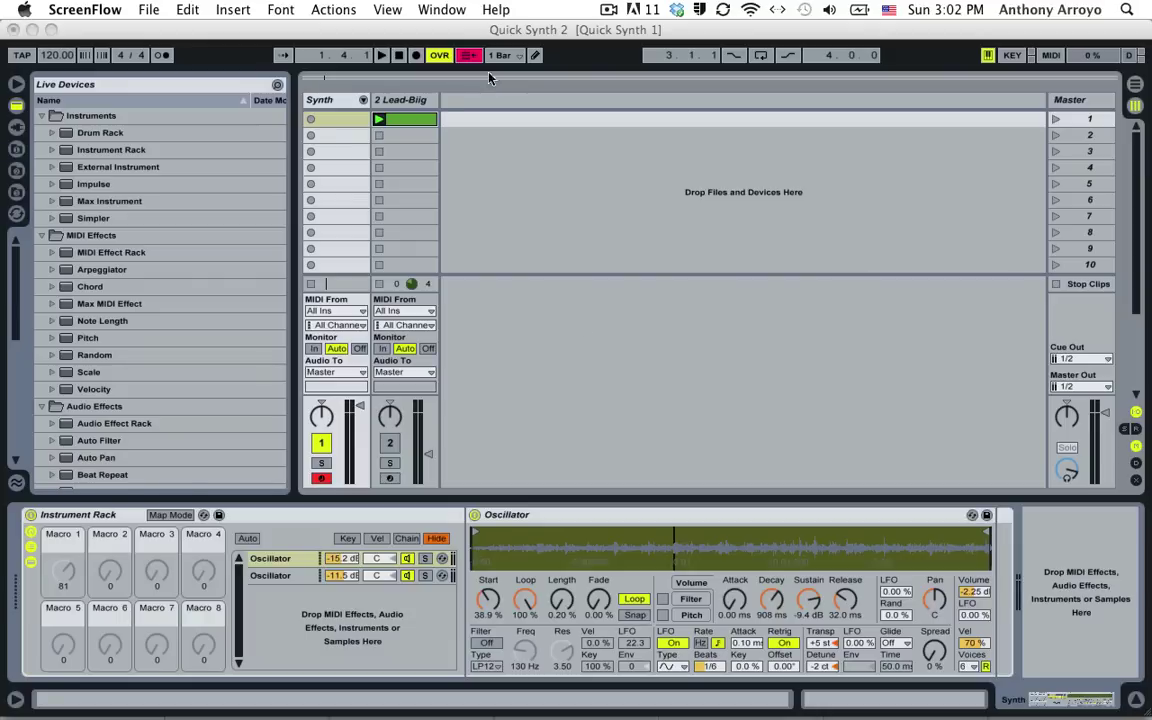
Bring Live to the front and close the Live Devices browser panel.
click(507, 30)
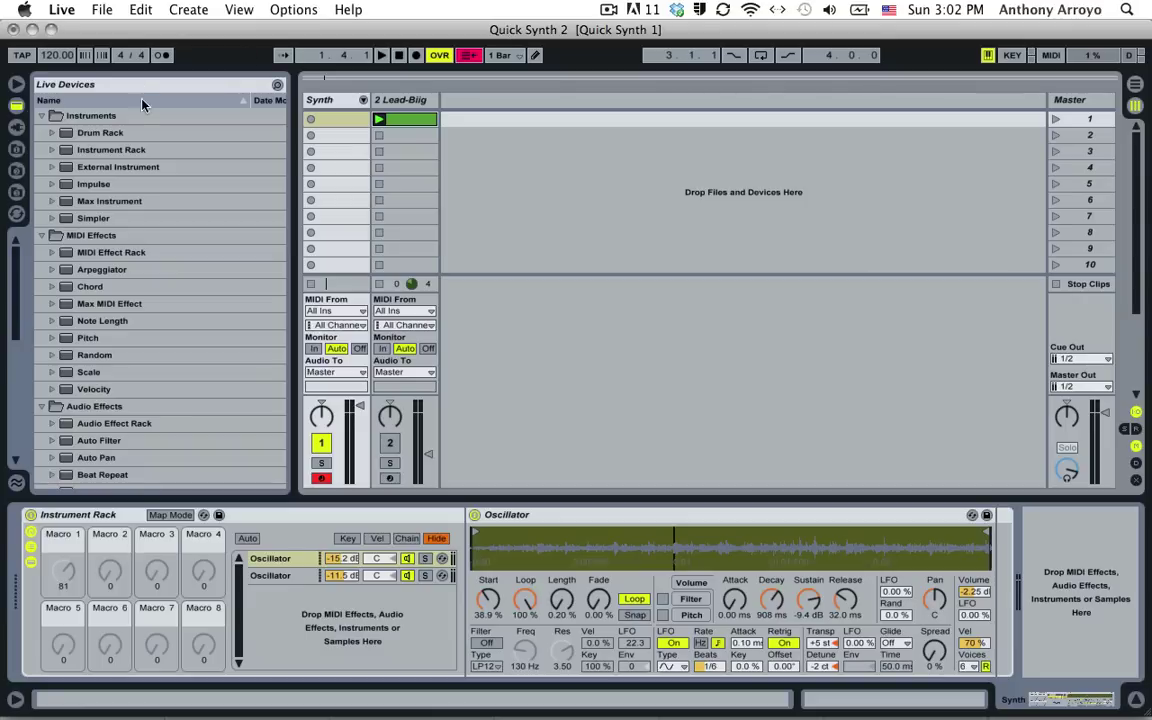
click(15, 82)
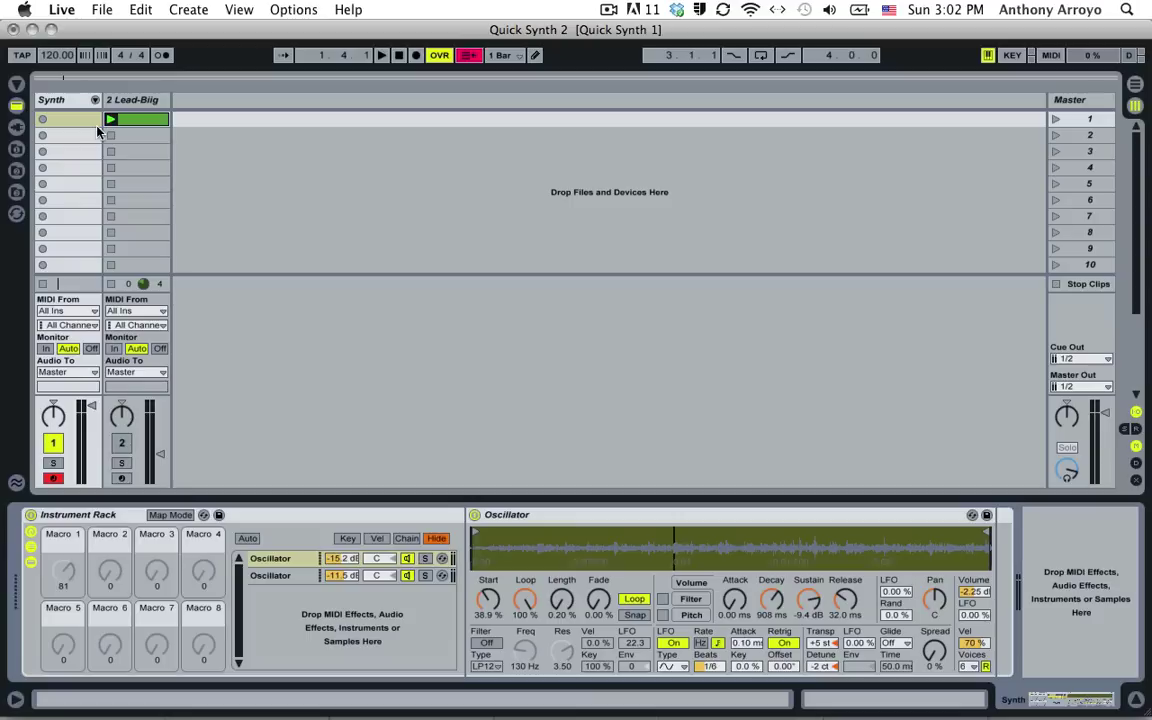
Inspect both Oscillator chains' sample waveforms, ending on the second chain with the Waterfall sample.
click(293, 575)
click(292, 562)
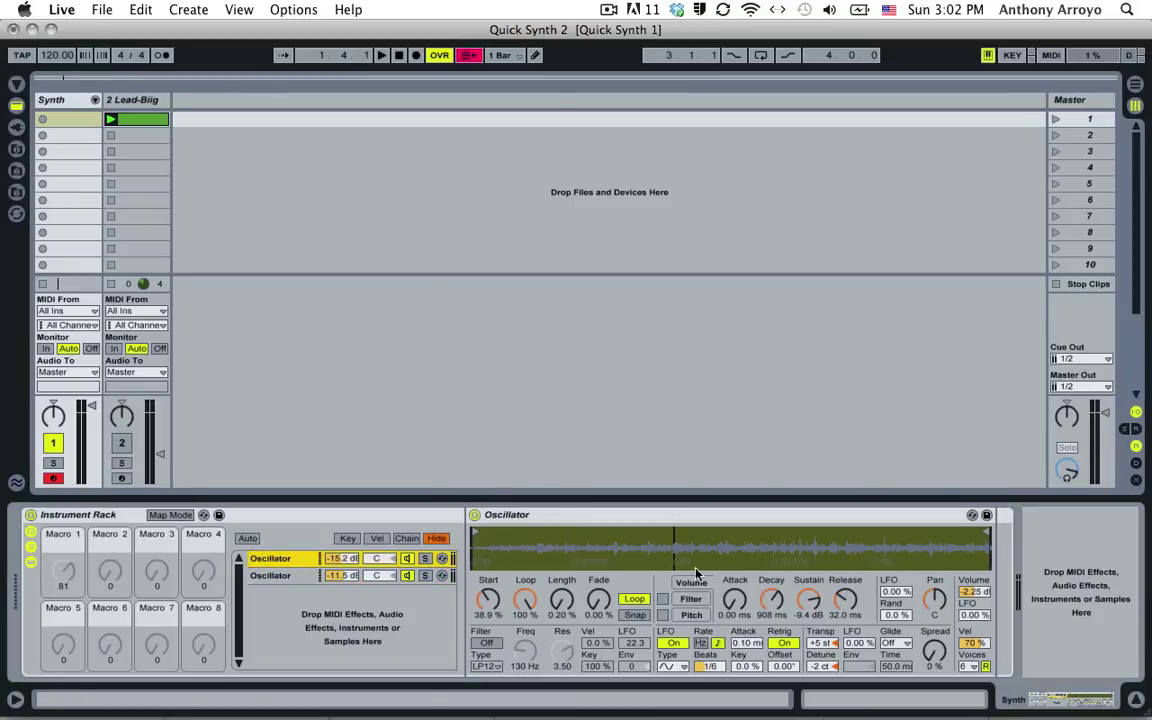
drag(676, 552, 541, 558)
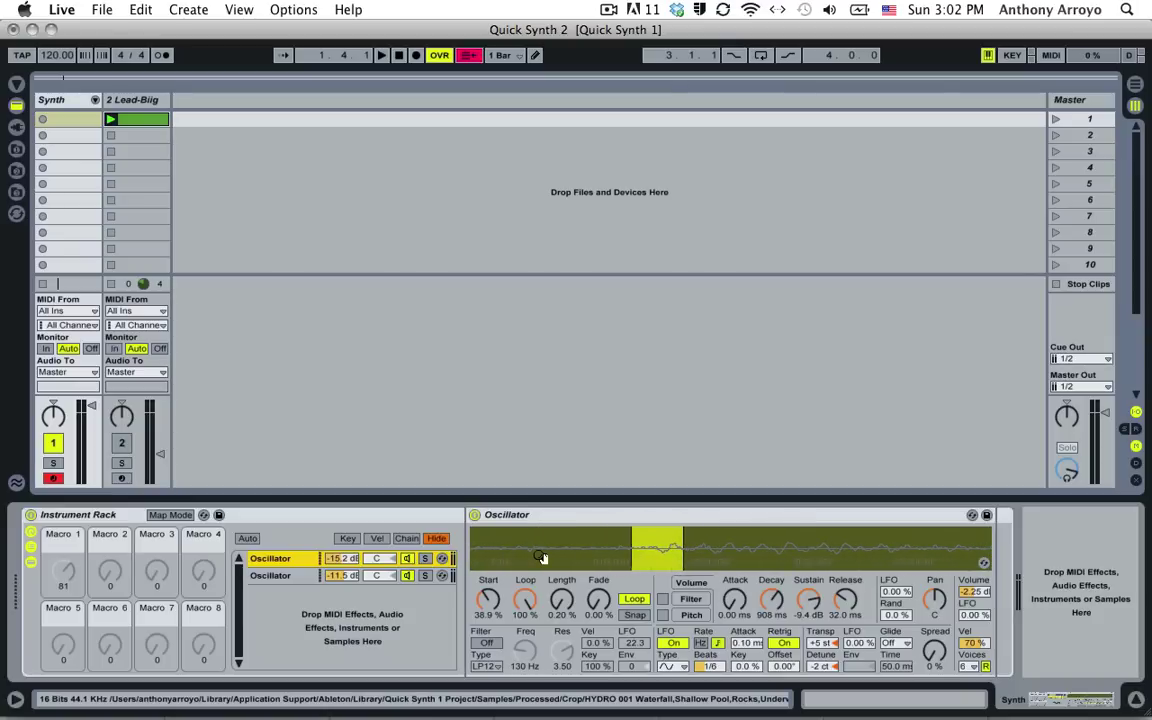
click(295, 576)
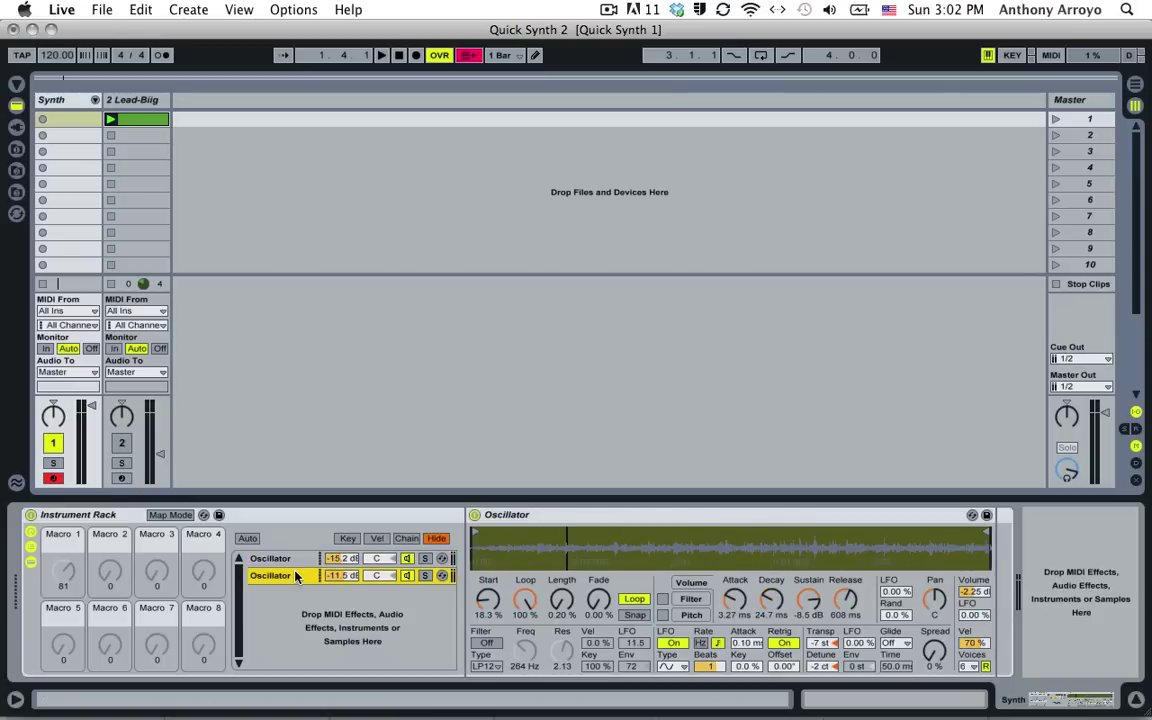
drag(584, 545, 617, 545)
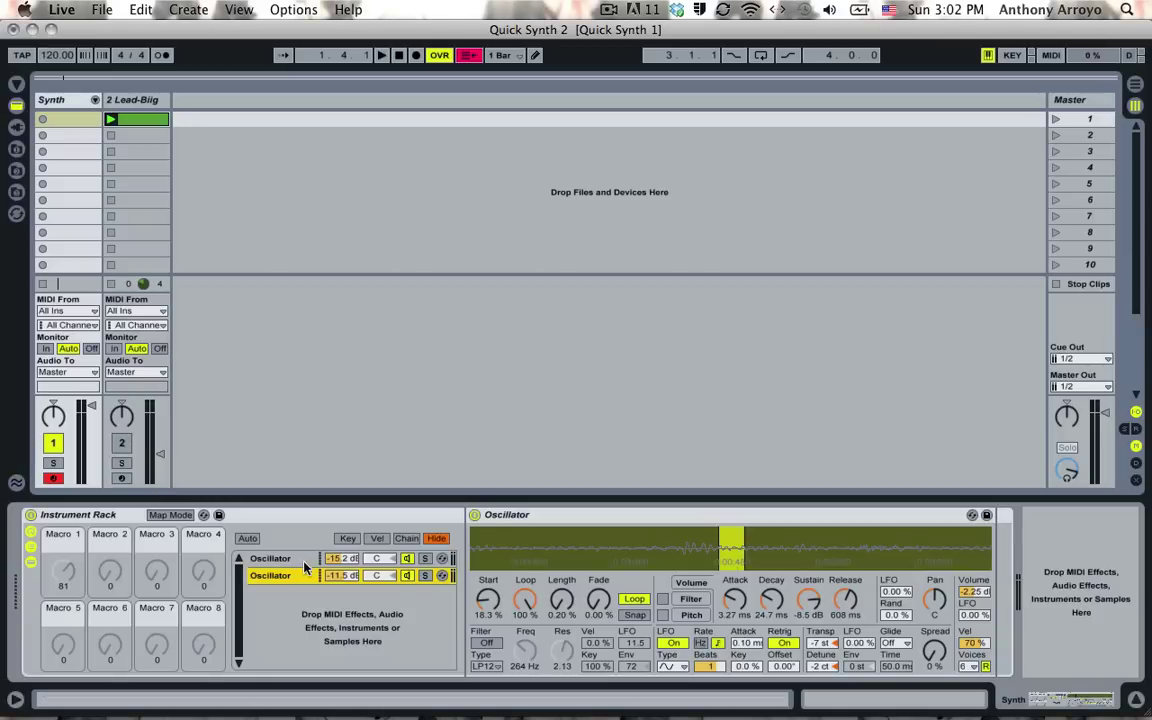
Group the second chain's Waterfall Oscillator into a nested Instrument Rack with Cmd+G.
click(588, 517)
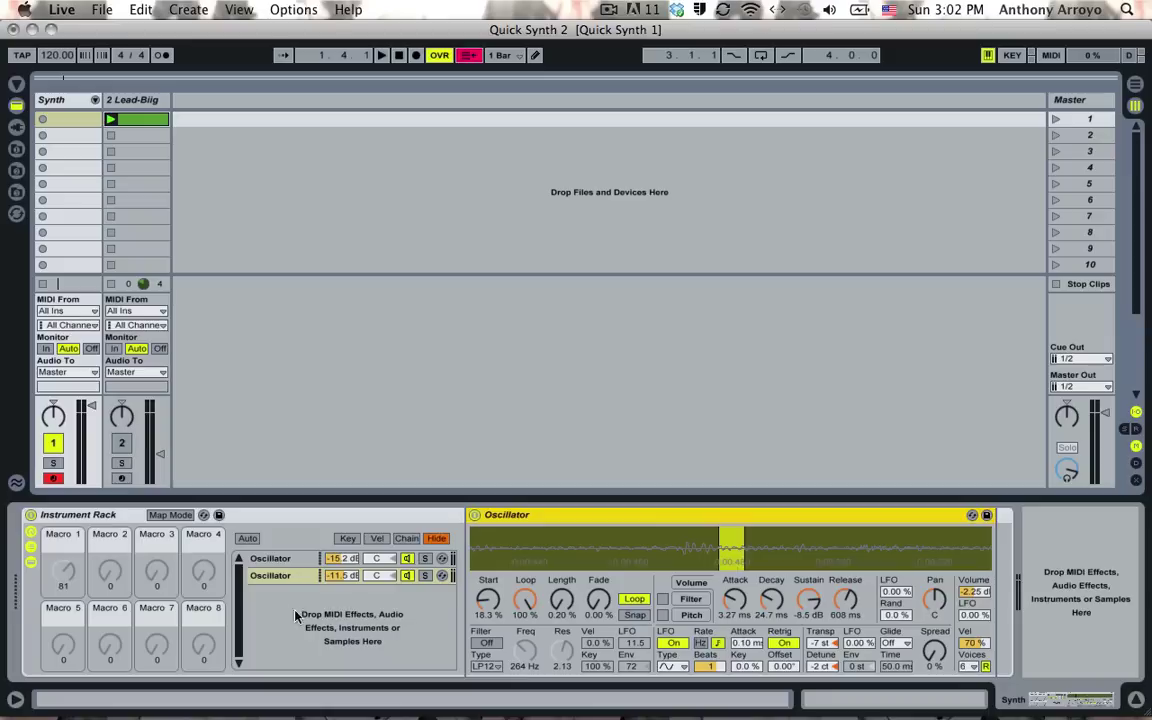
click(270, 576)
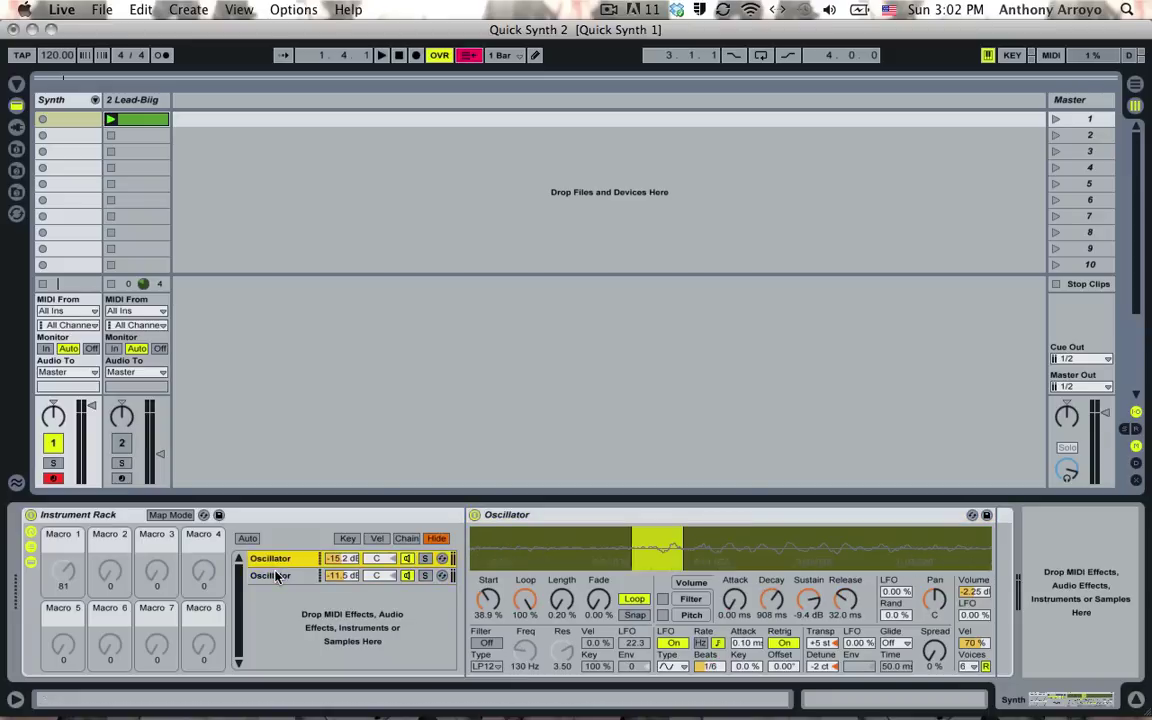
click(512, 516)
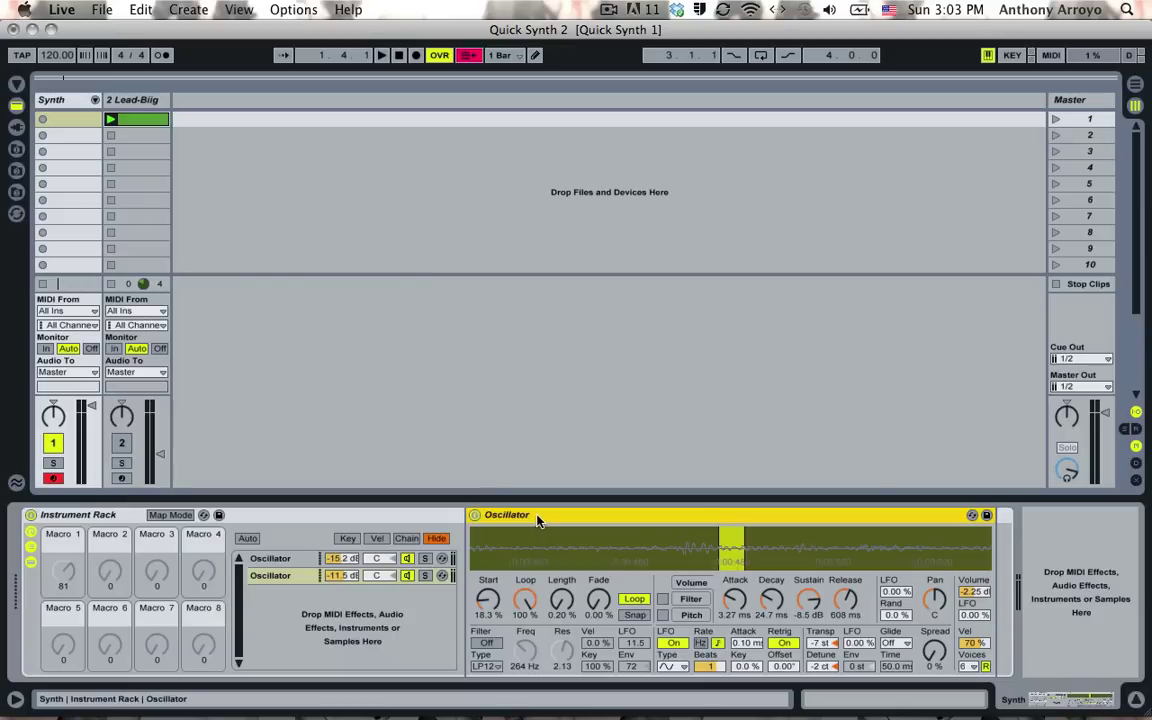
right_click(538, 521)
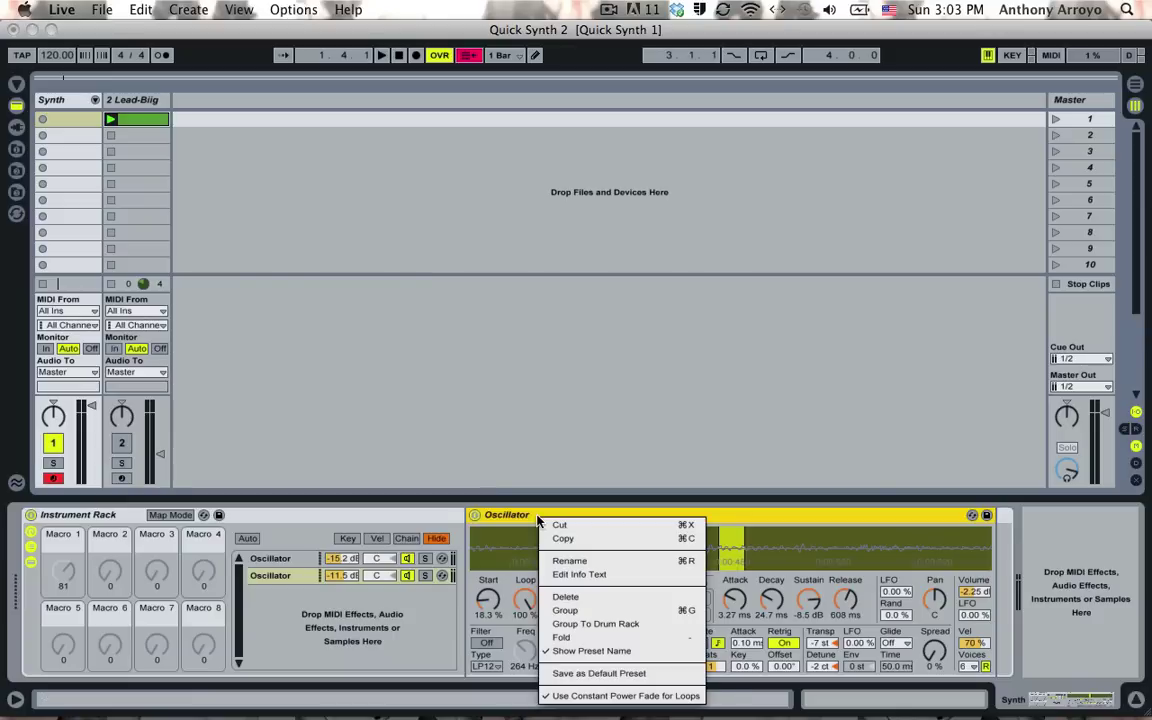
key(Escape)
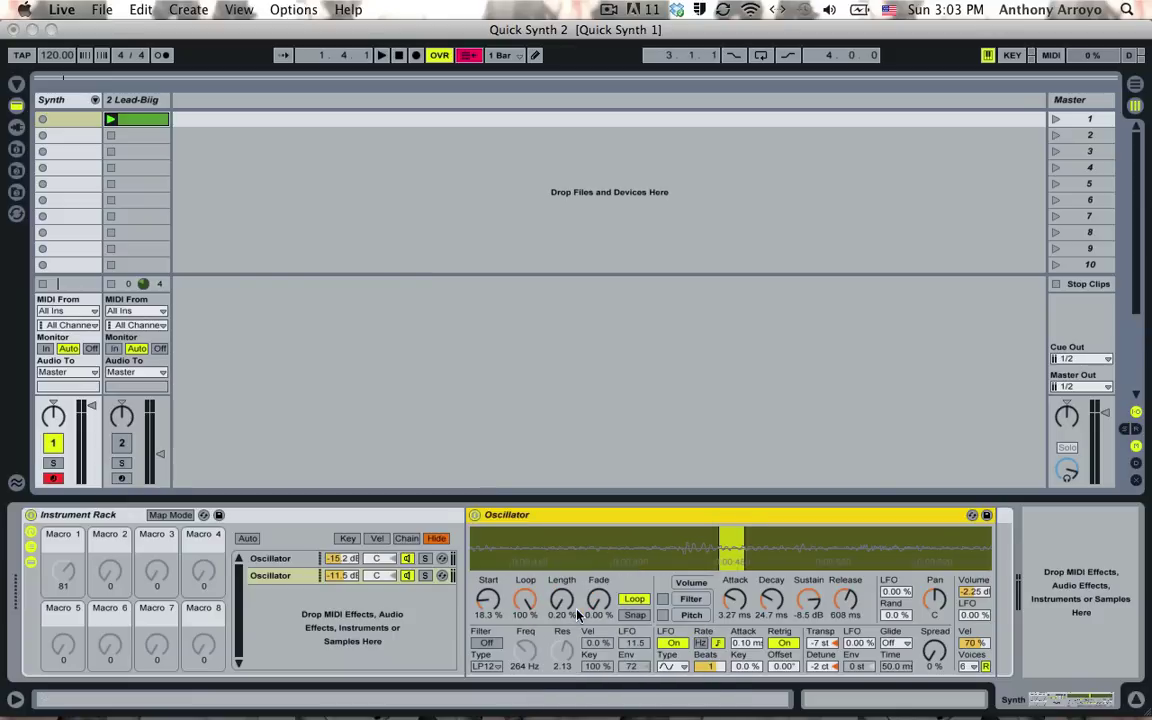
key(super+g)
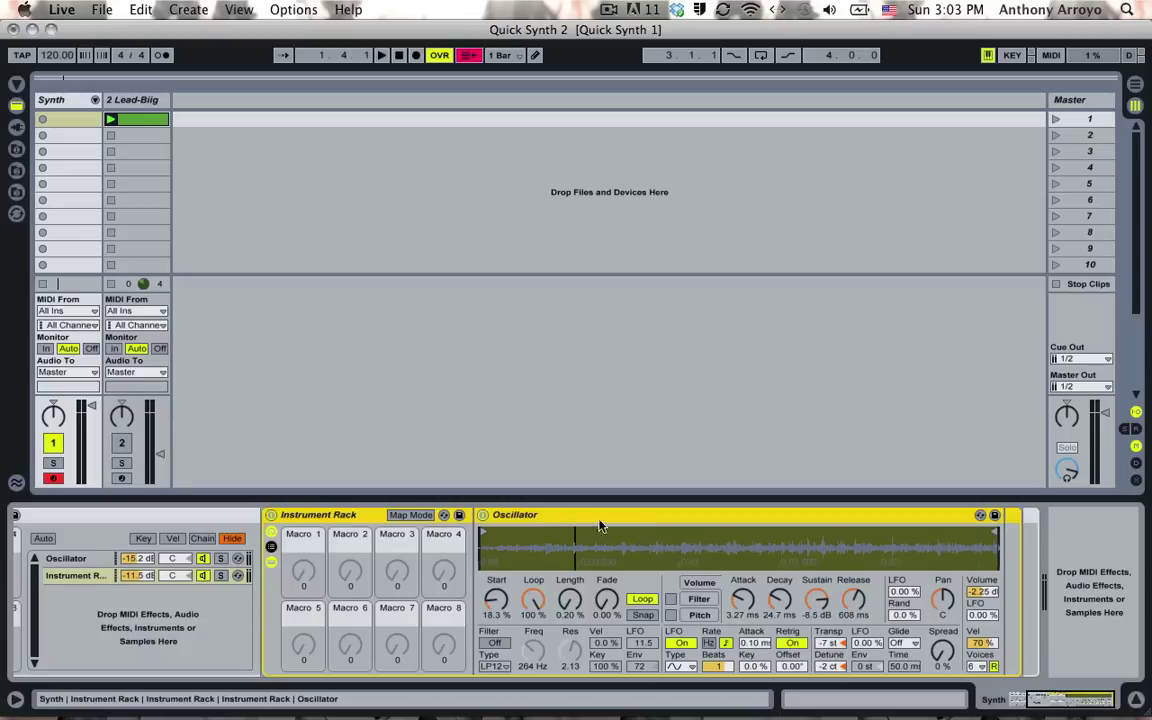
click(744, 600)
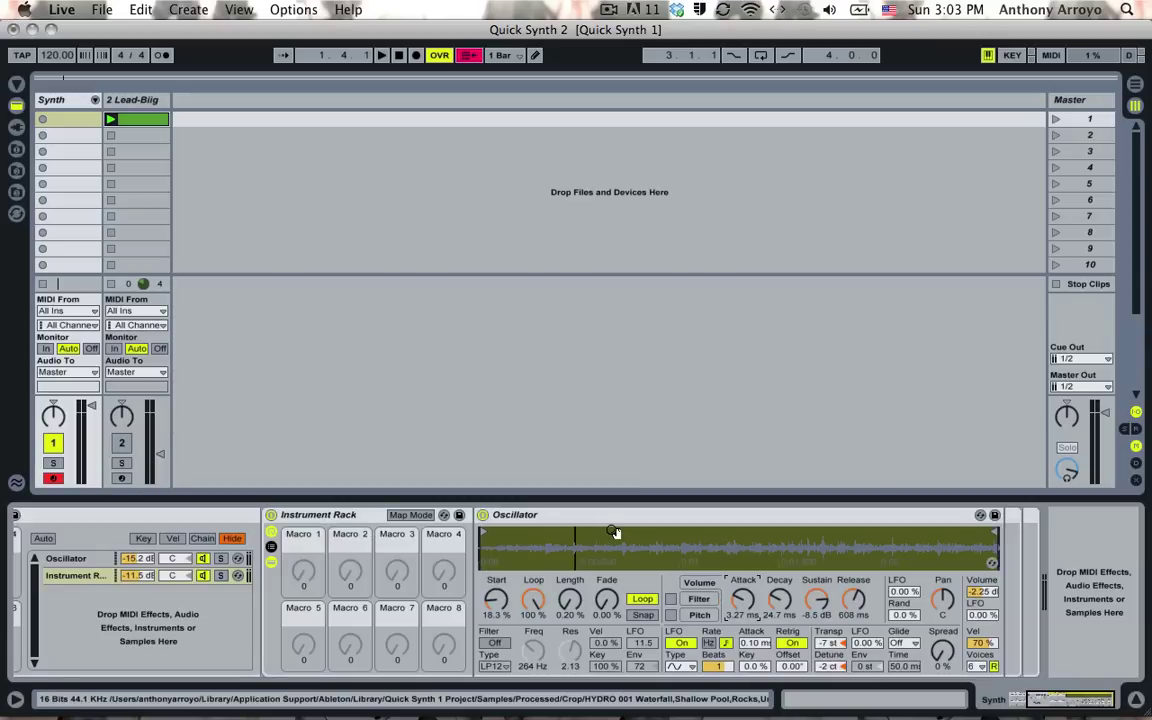
click(645, 516)
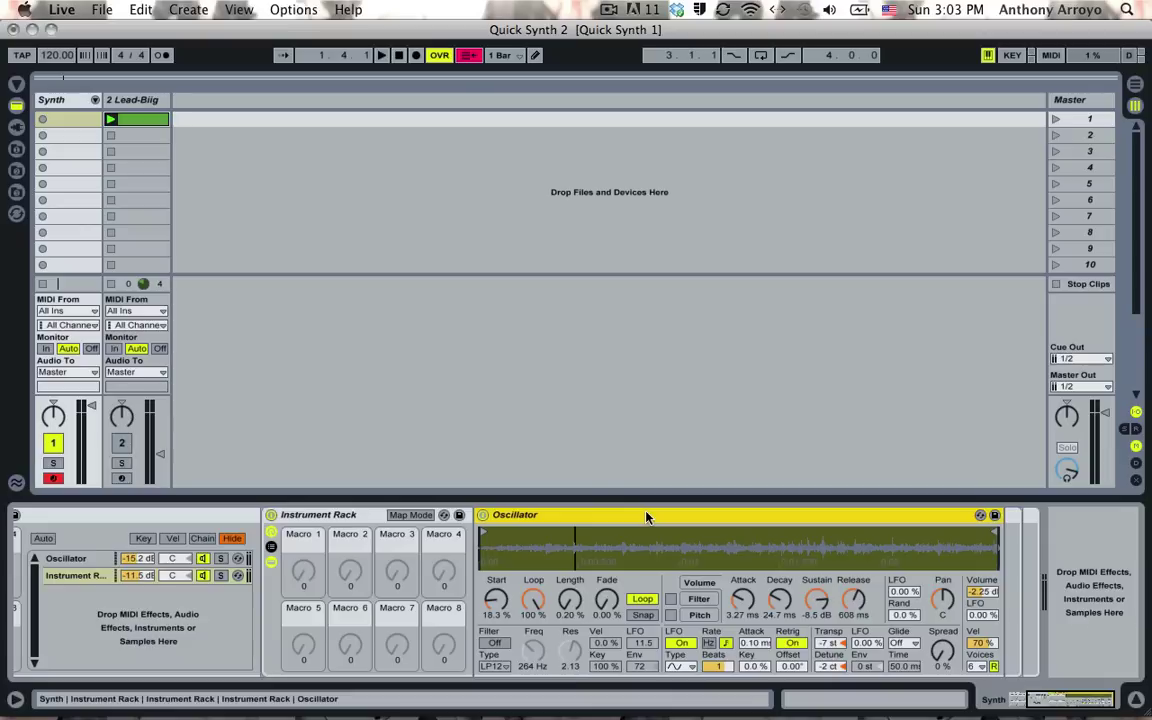
key(super+m)
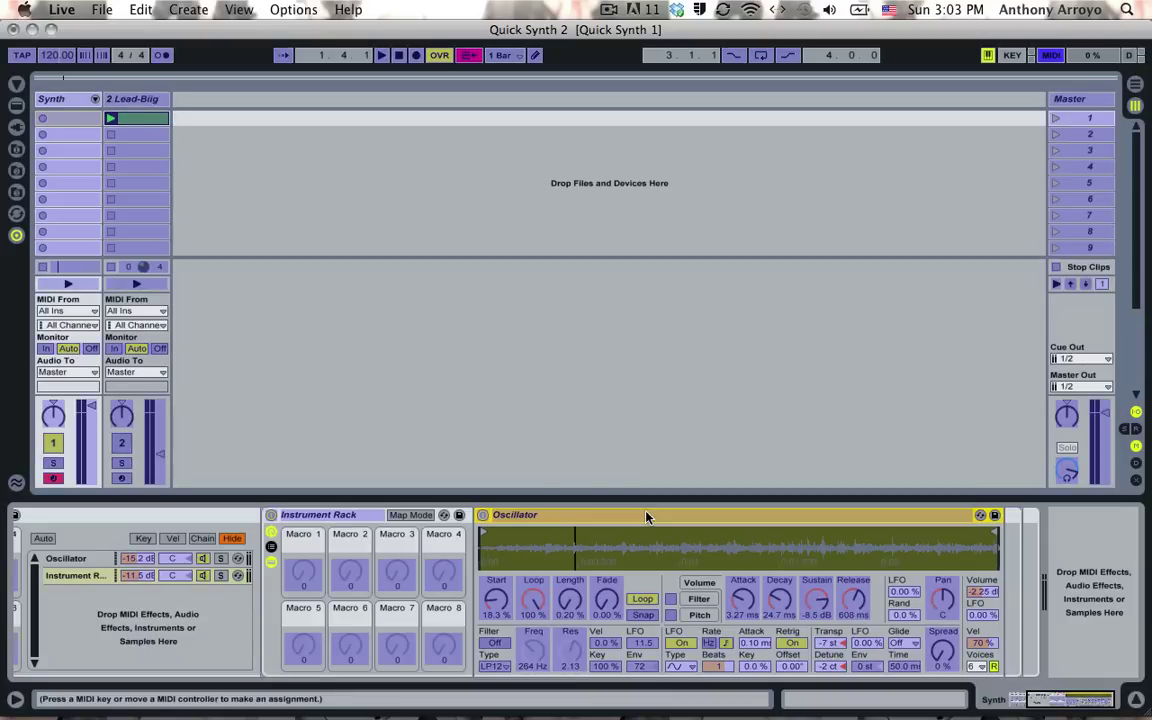
click(744, 596)
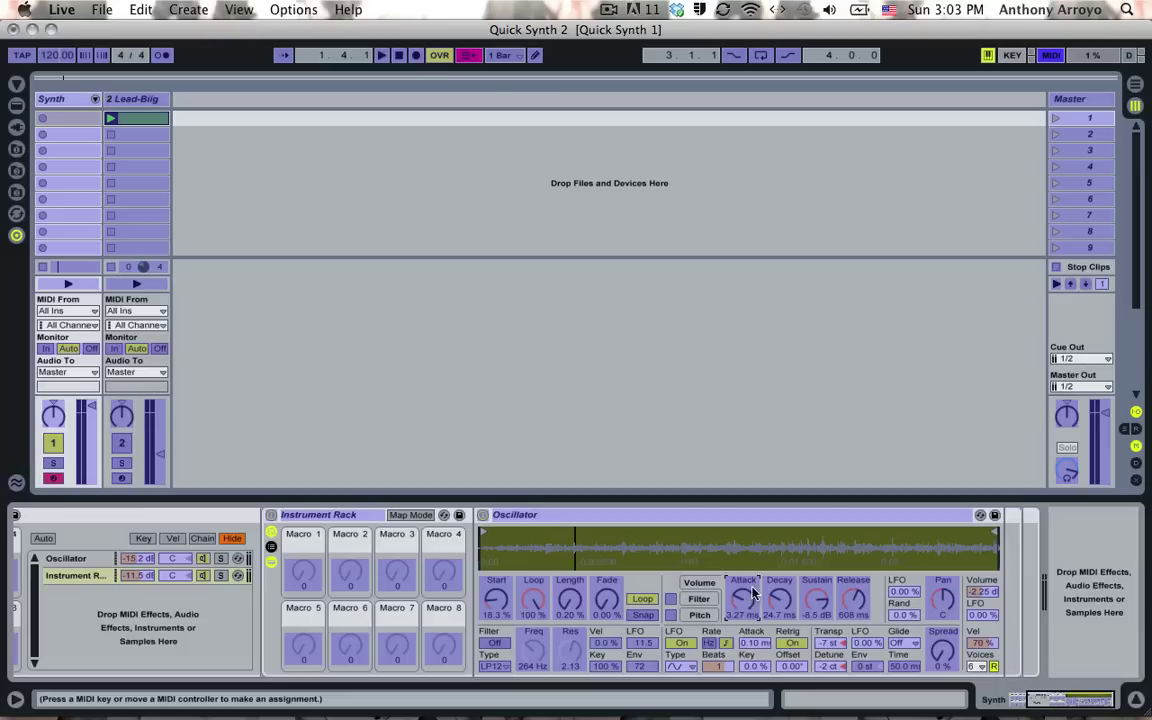
key(super+m)
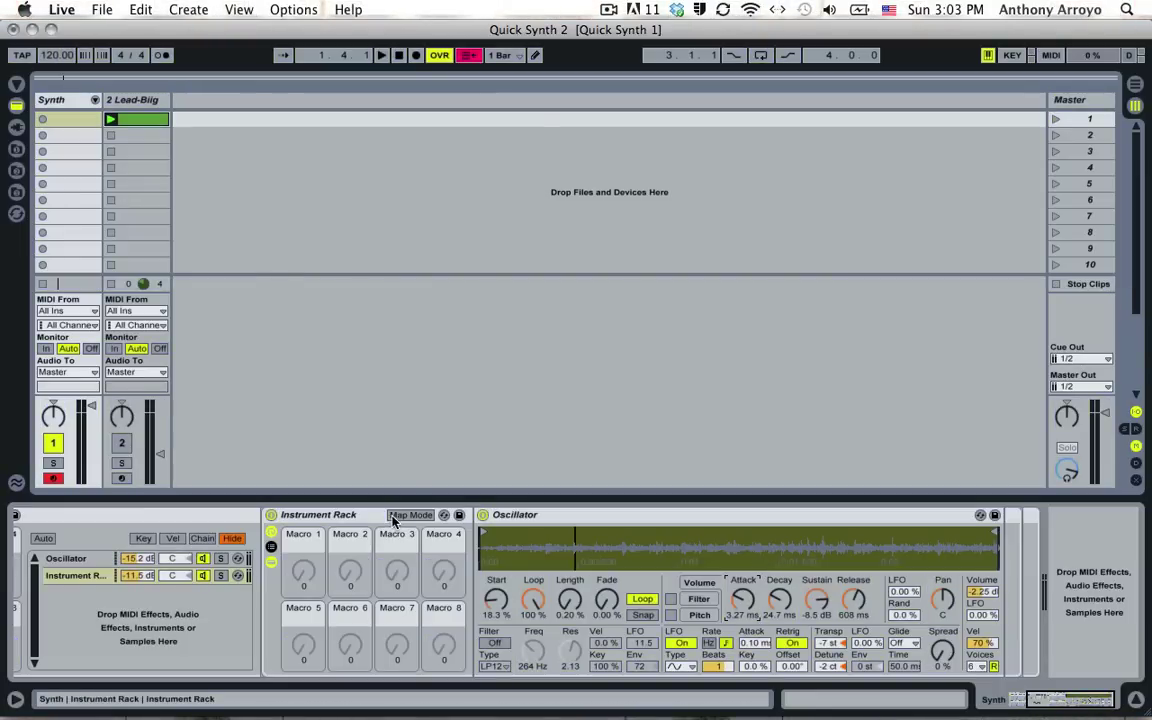
click(318, 515)
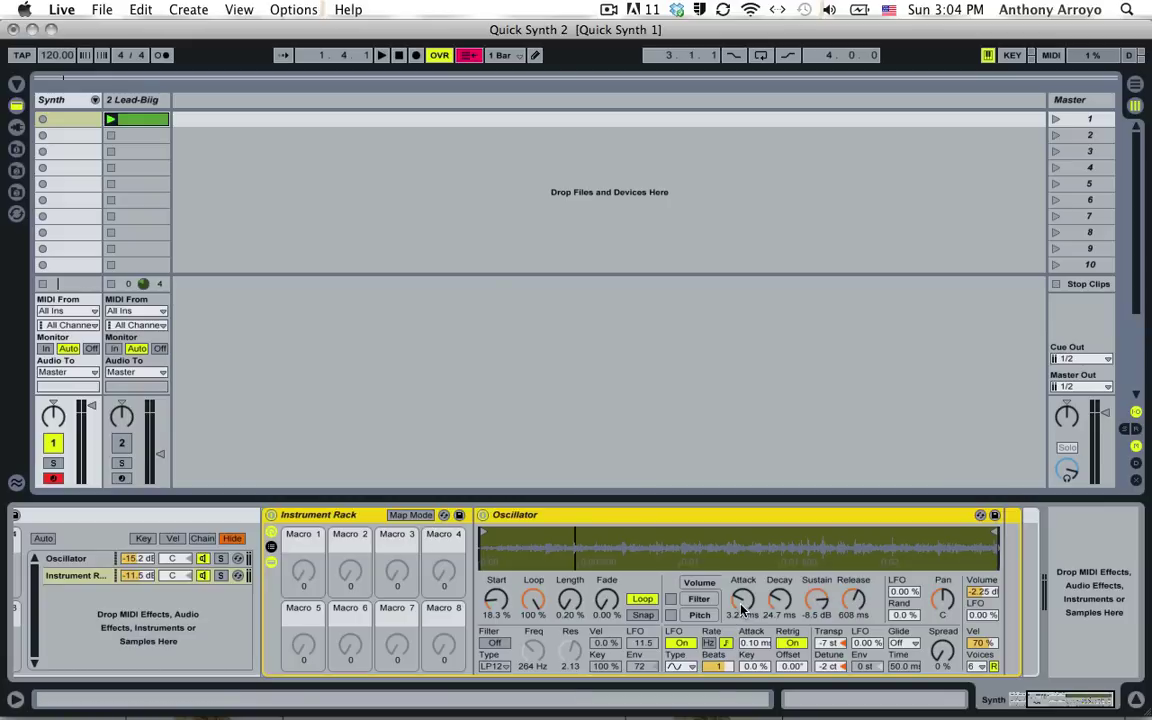
drag(744, 603, 744, 480)
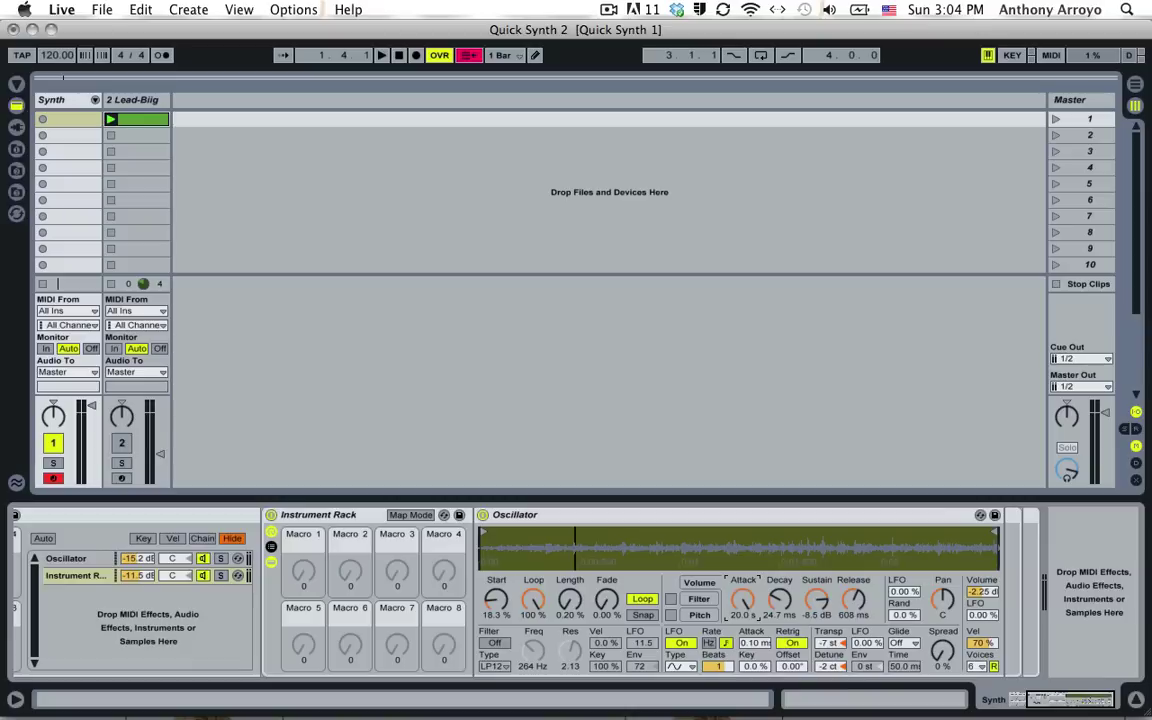
drag(743, 598, 743, 668)
drag(743, 605, 743, 650)
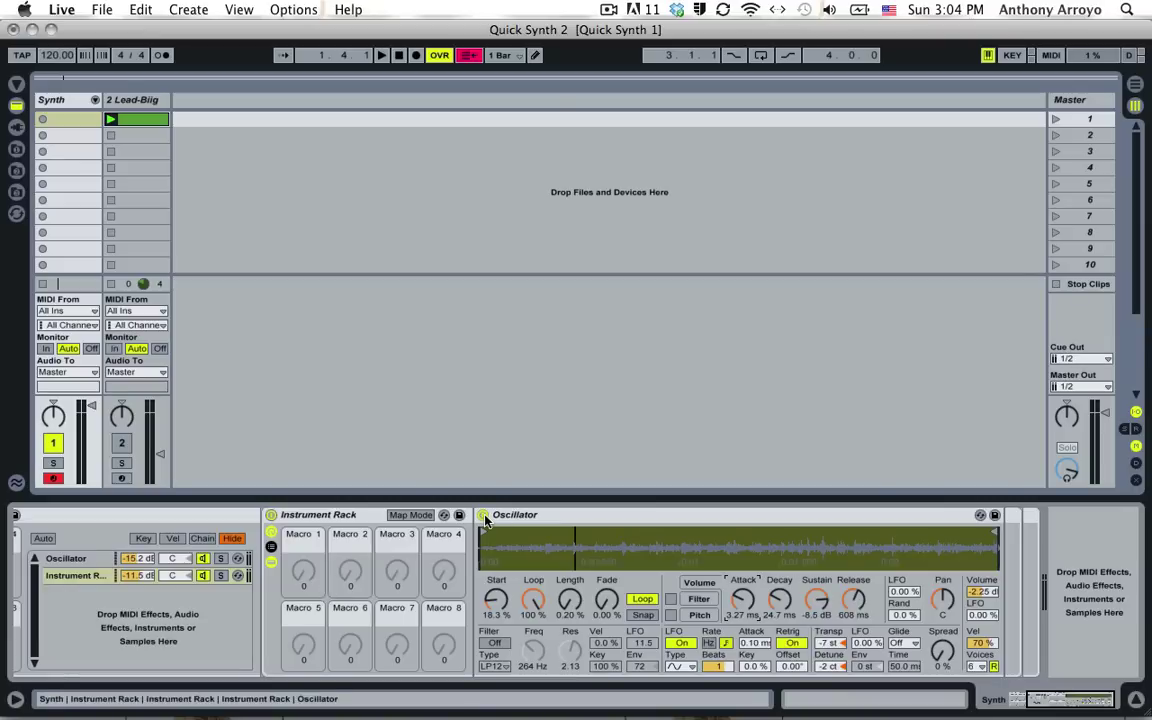
click(348, 515)
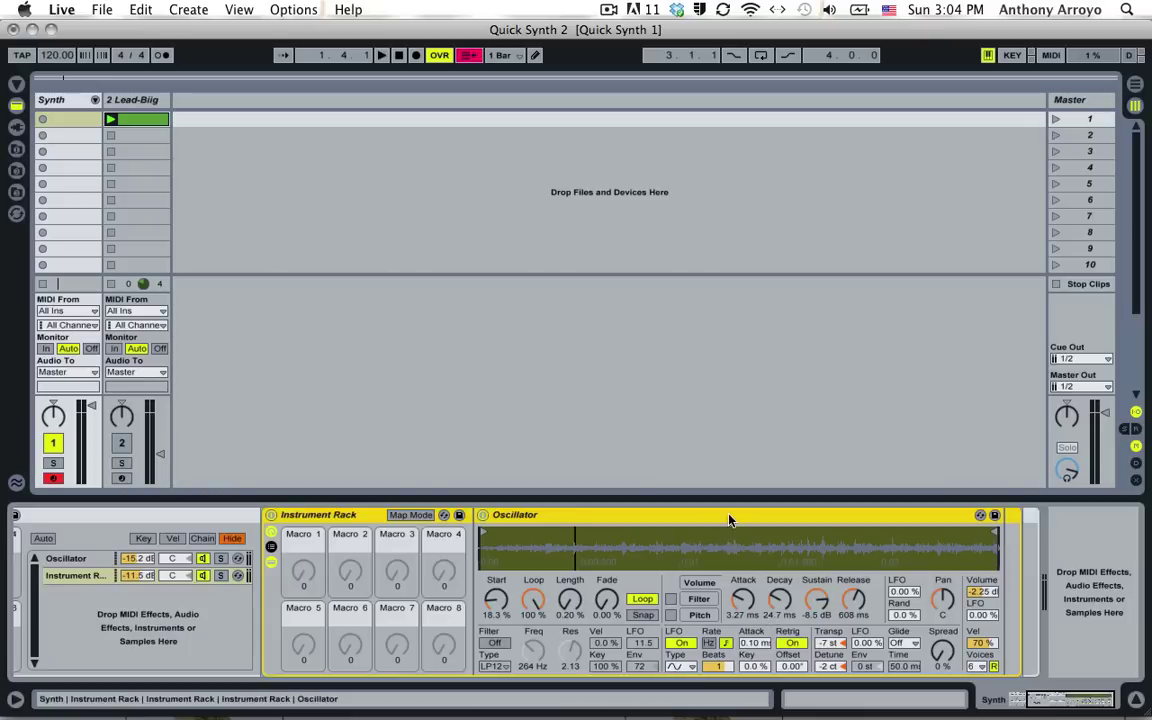
click(304, 648)
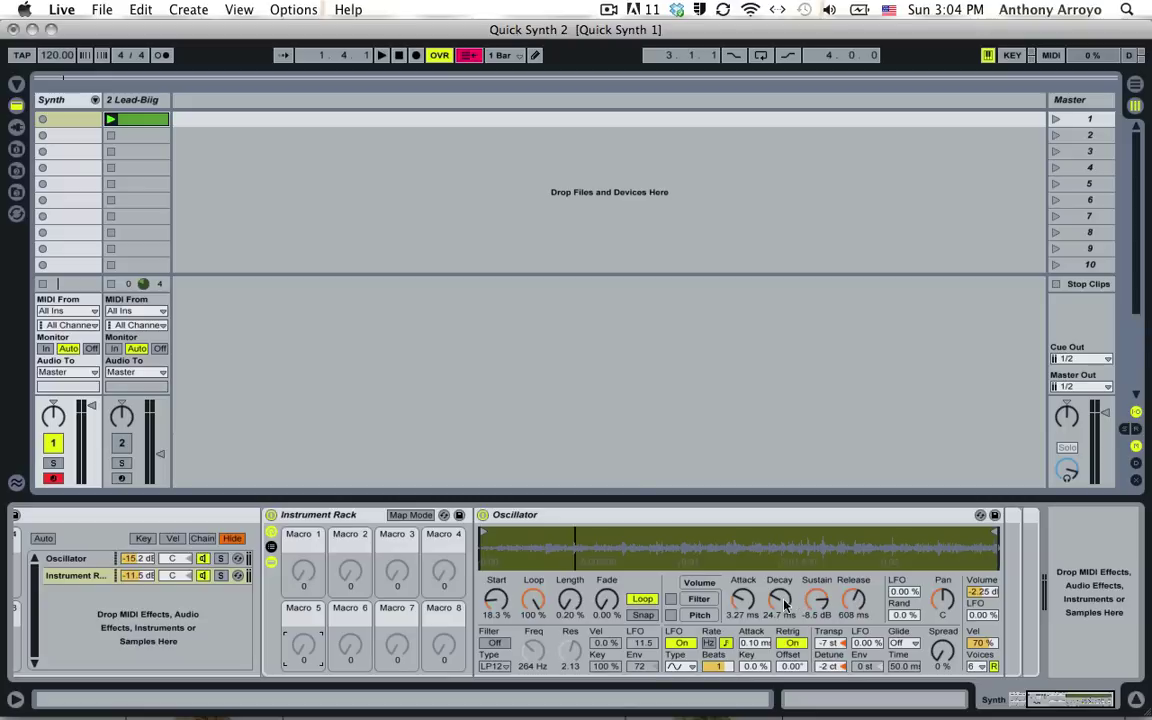
click(347, 518)
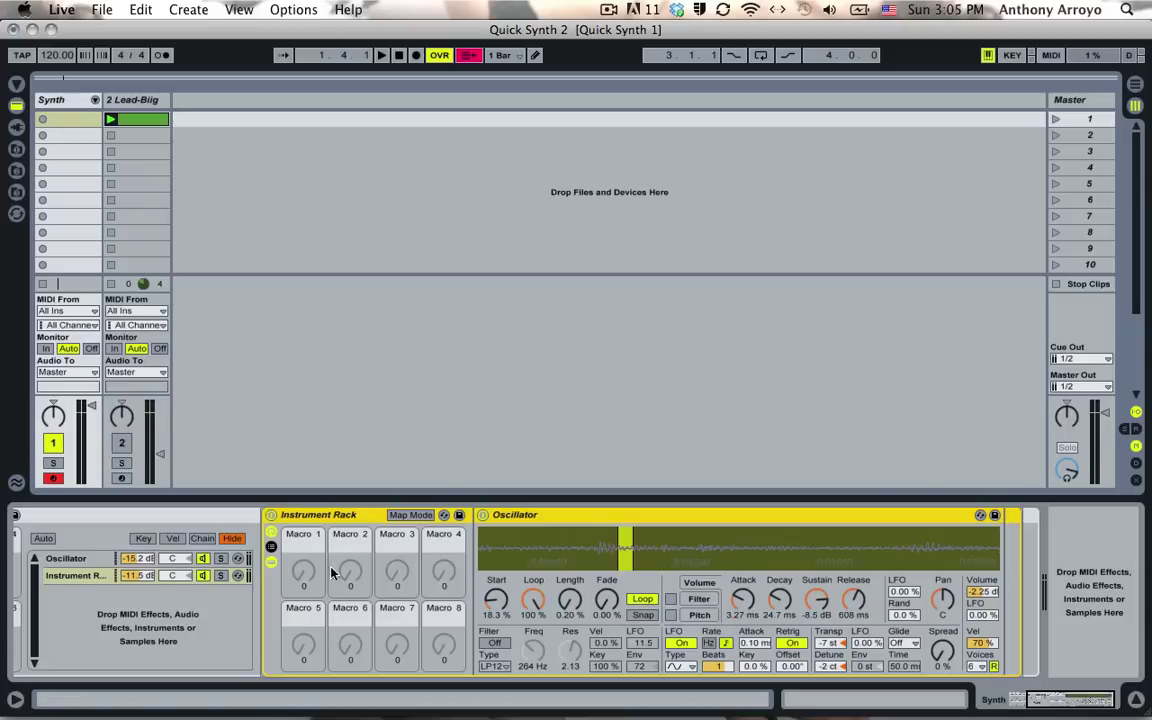
Map the volume envelope's Attack, Decay, Sustain and Release to Macros 1–4.
click(411, 515)
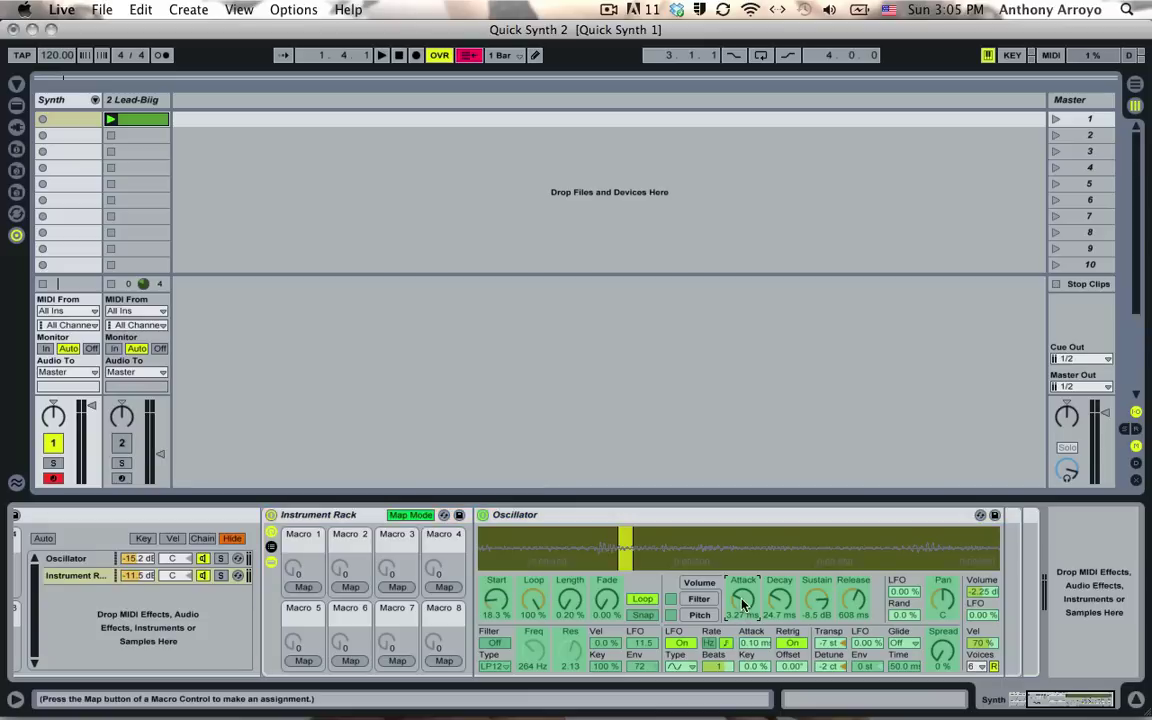
click(303, 587)
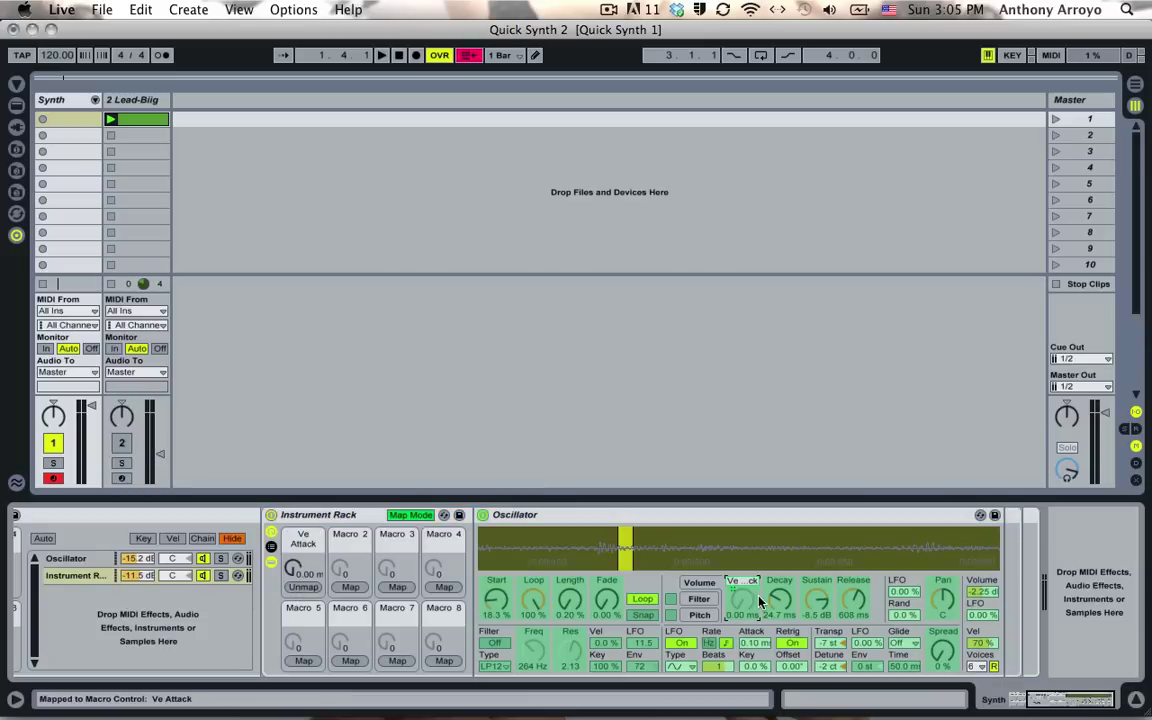
click(350, 587)
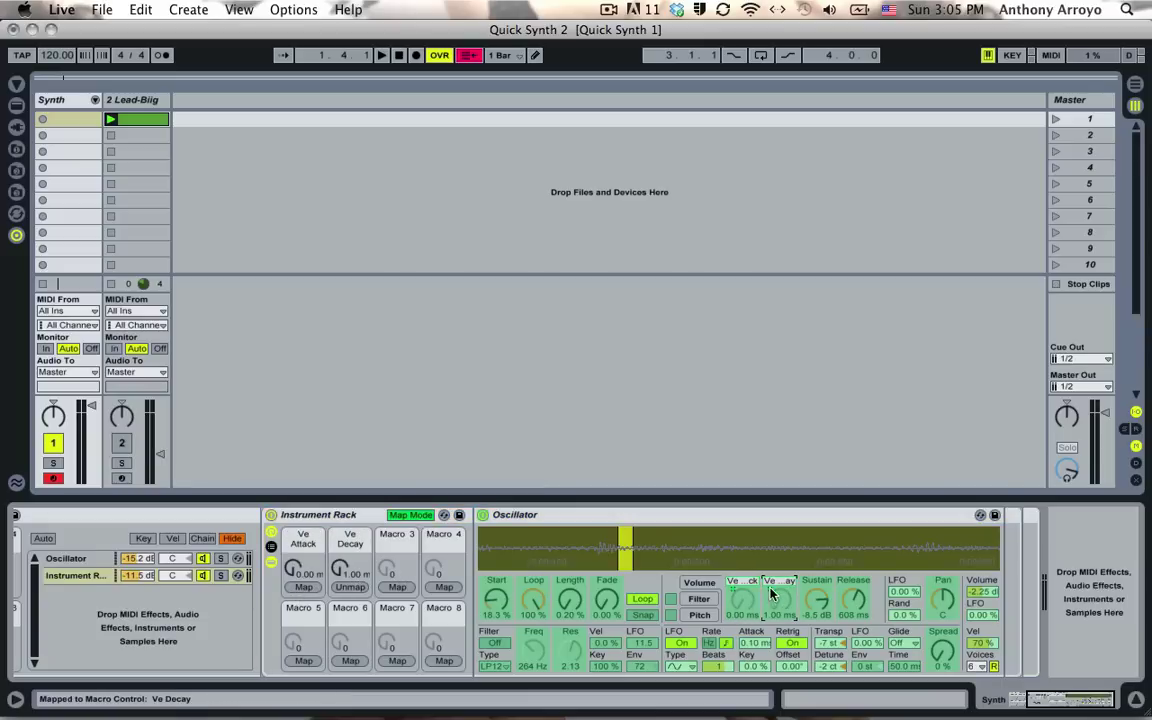
click(813, 604)
click(397, 587)
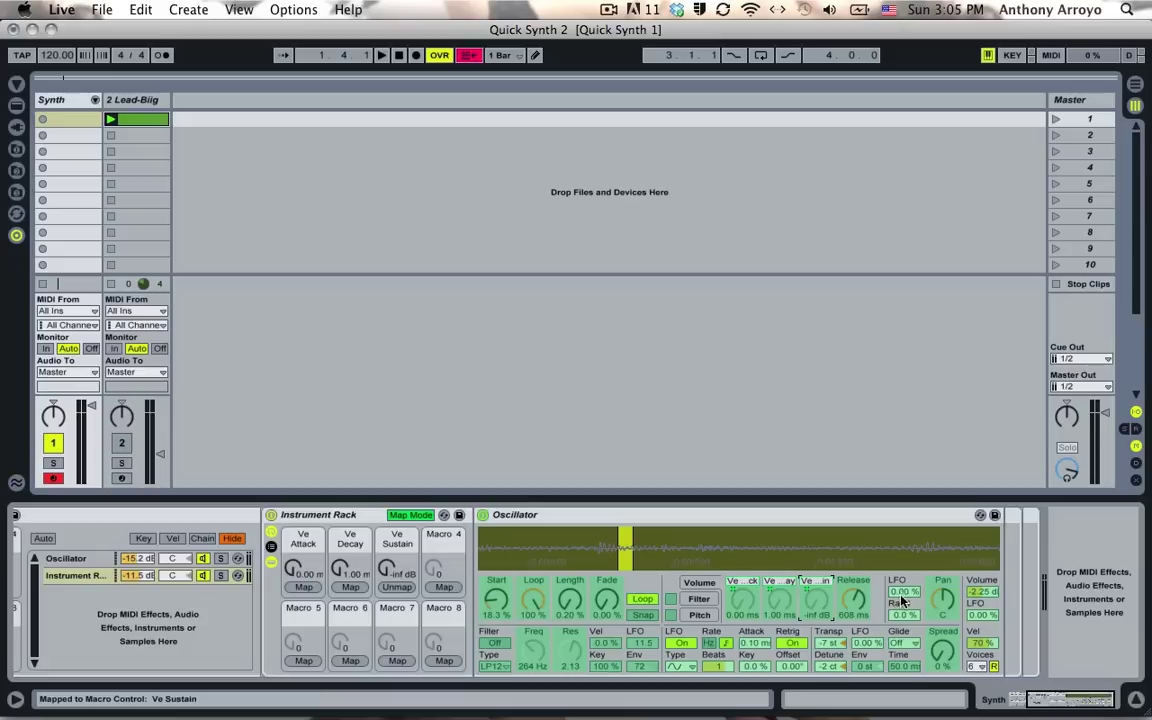
click(853, 600)
click(444, 587)
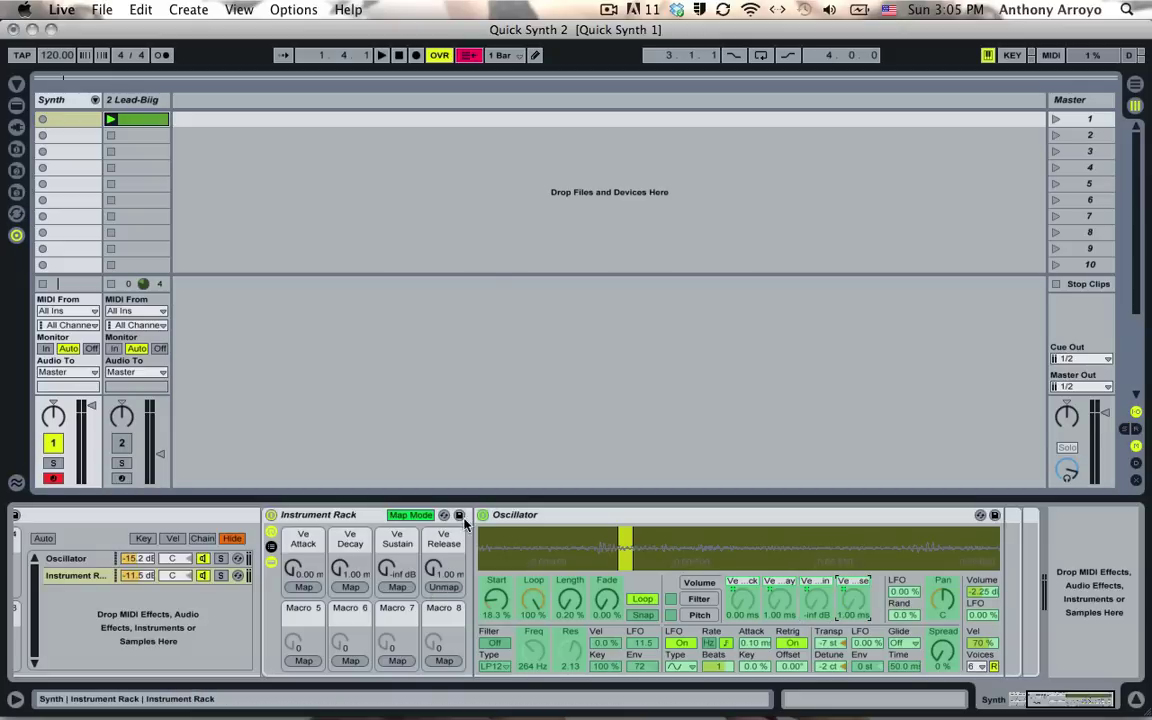
click(412, 516)
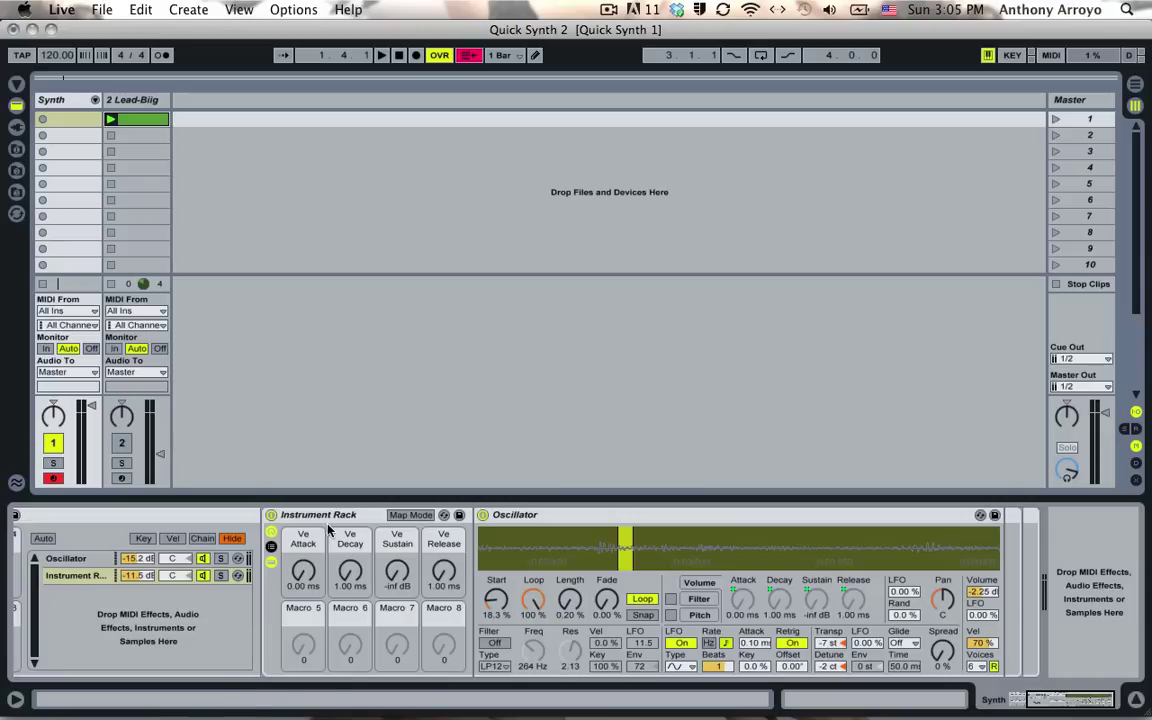
Set the Ve Decay macro to 558 ms, Ve Sustain to -13 dB and Ve Release to 279 ms.
click(305, 572)
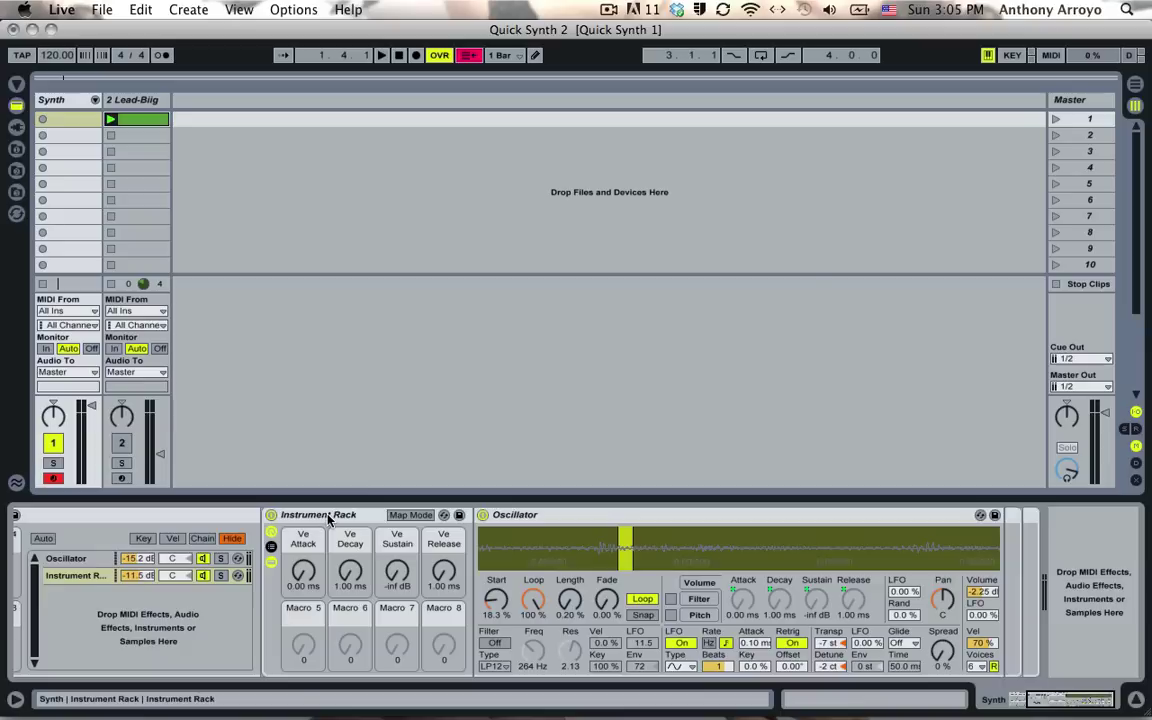
click(305, 572)
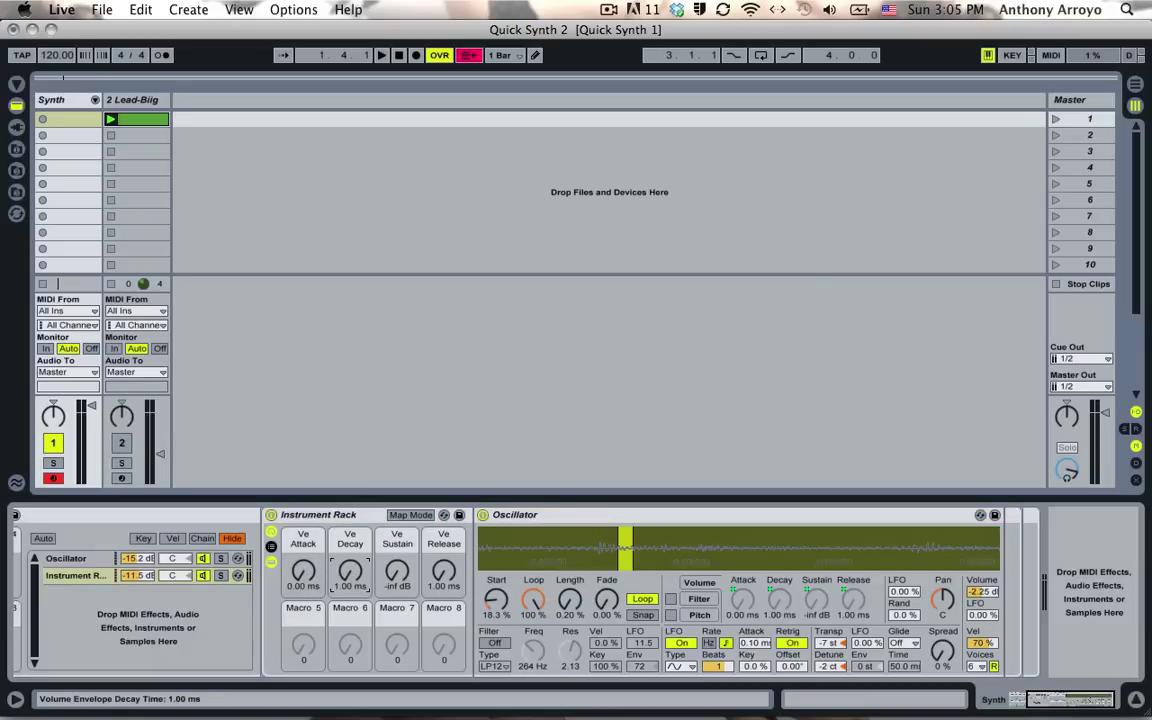
drag(350, 572, 455, 580)
click(397, 571)
click(444, 571)
click(360, 522)
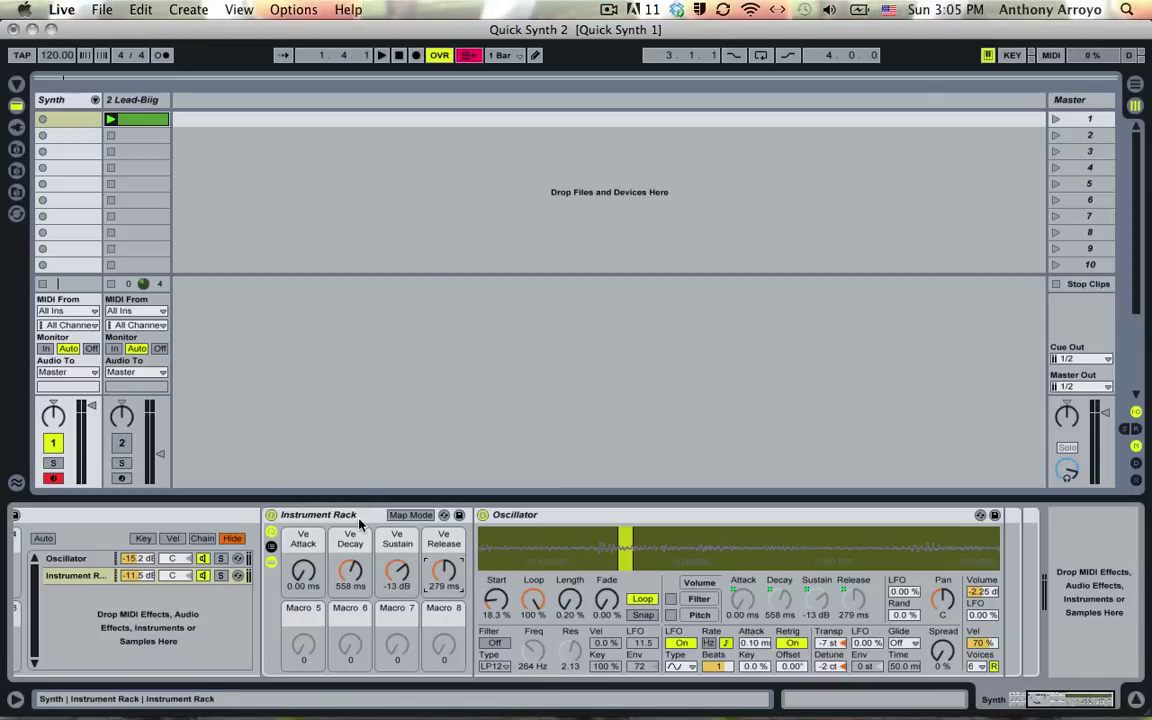
click(346, 518)
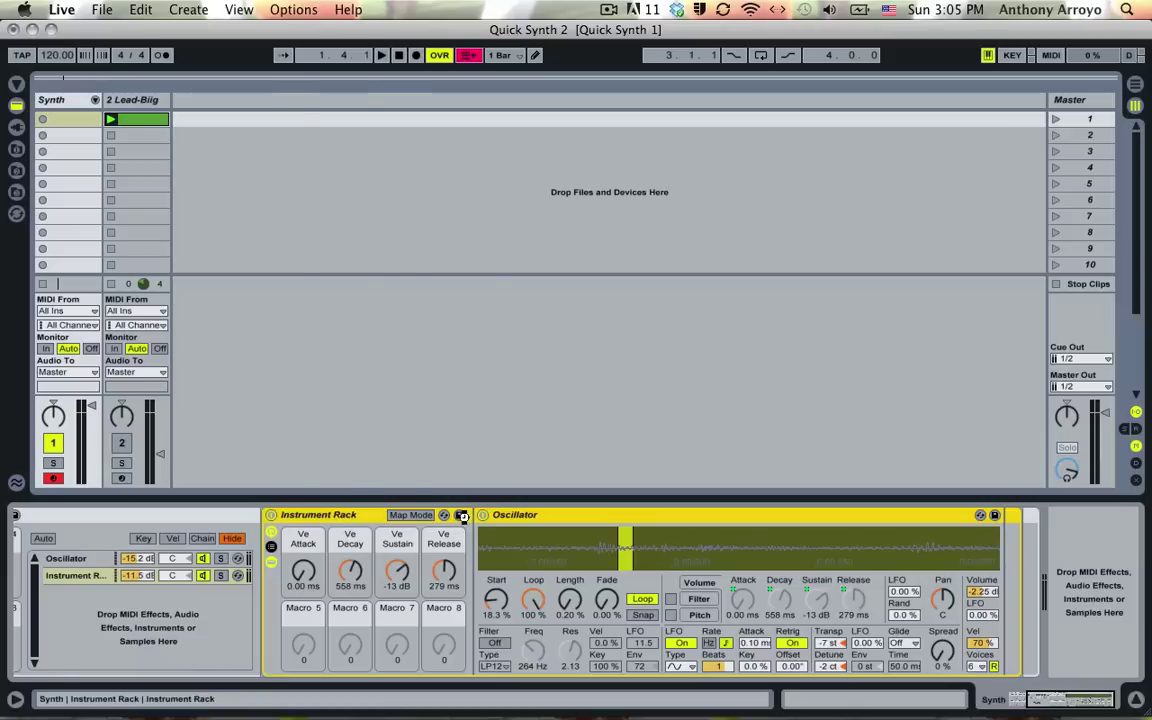
Save the rack as a preset named 'Osc 1'.
click(459, 515)
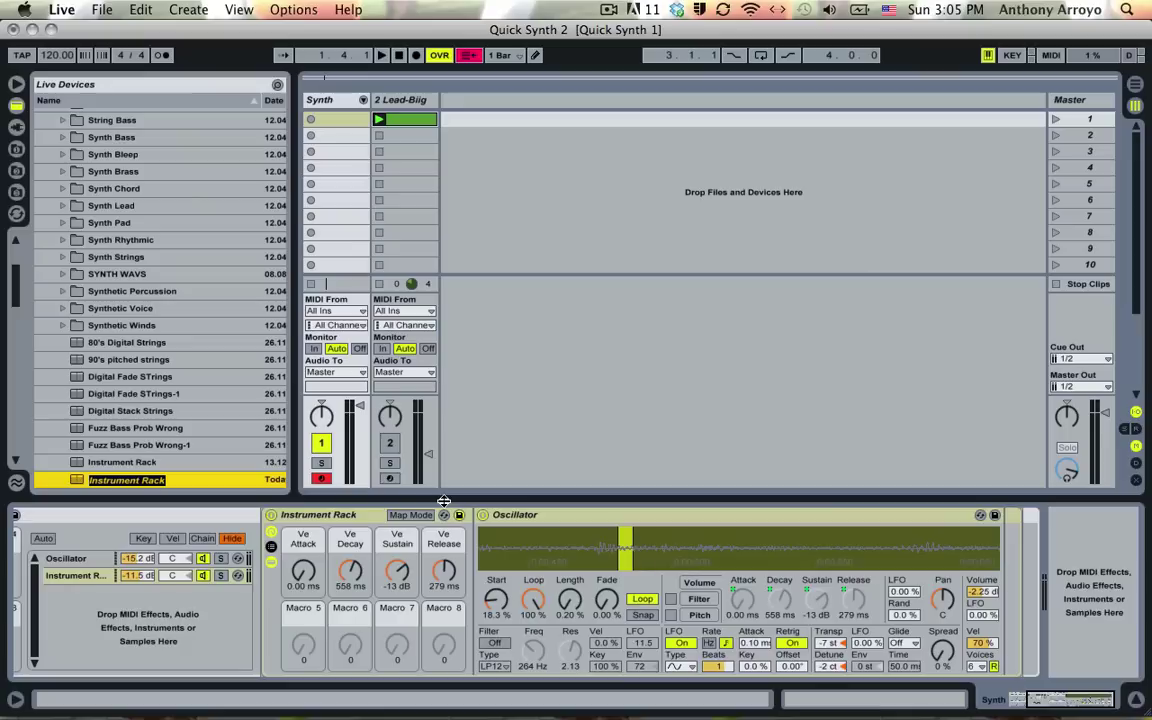
text(d)
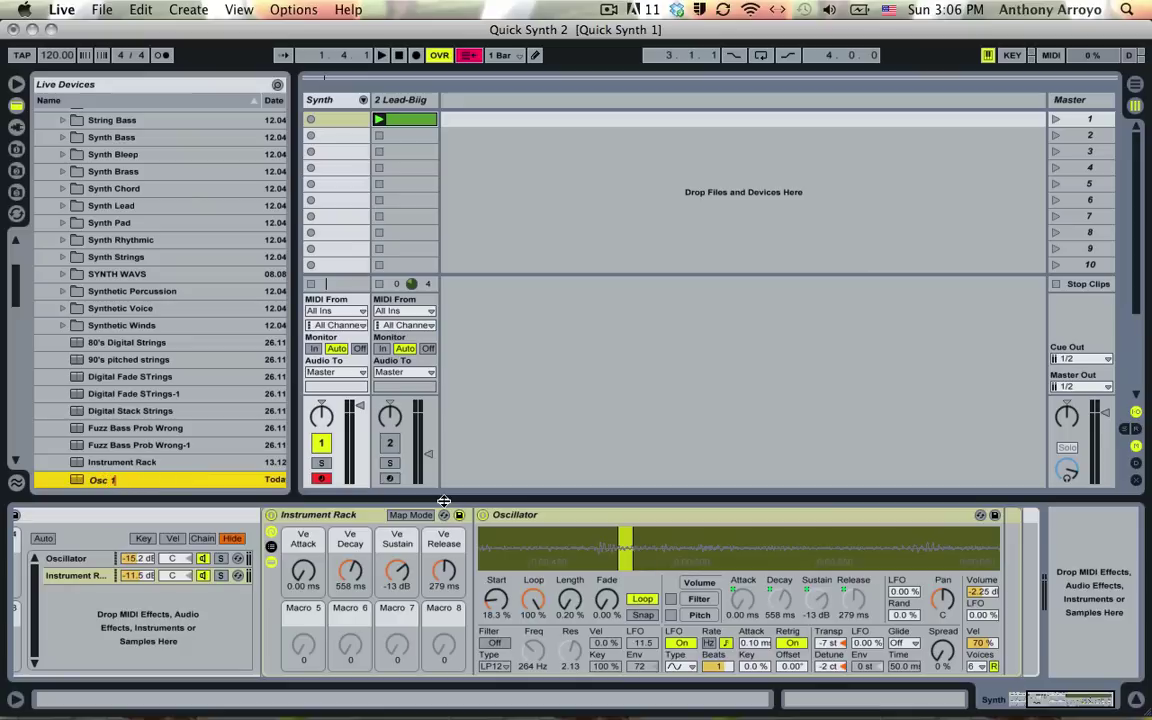
text(sc 1)
key(Return)
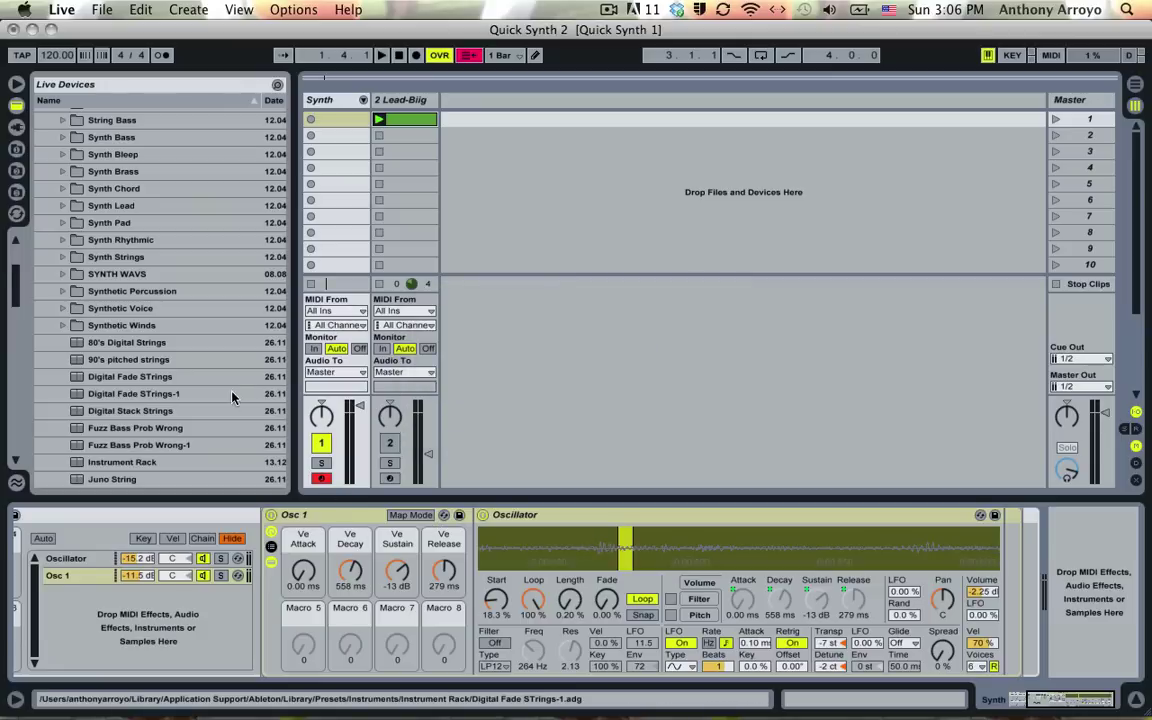
Set Ve Attack to 4.24 ms and Ve Release to 13.4 ms, with the browser hidden.
click(355, 513)
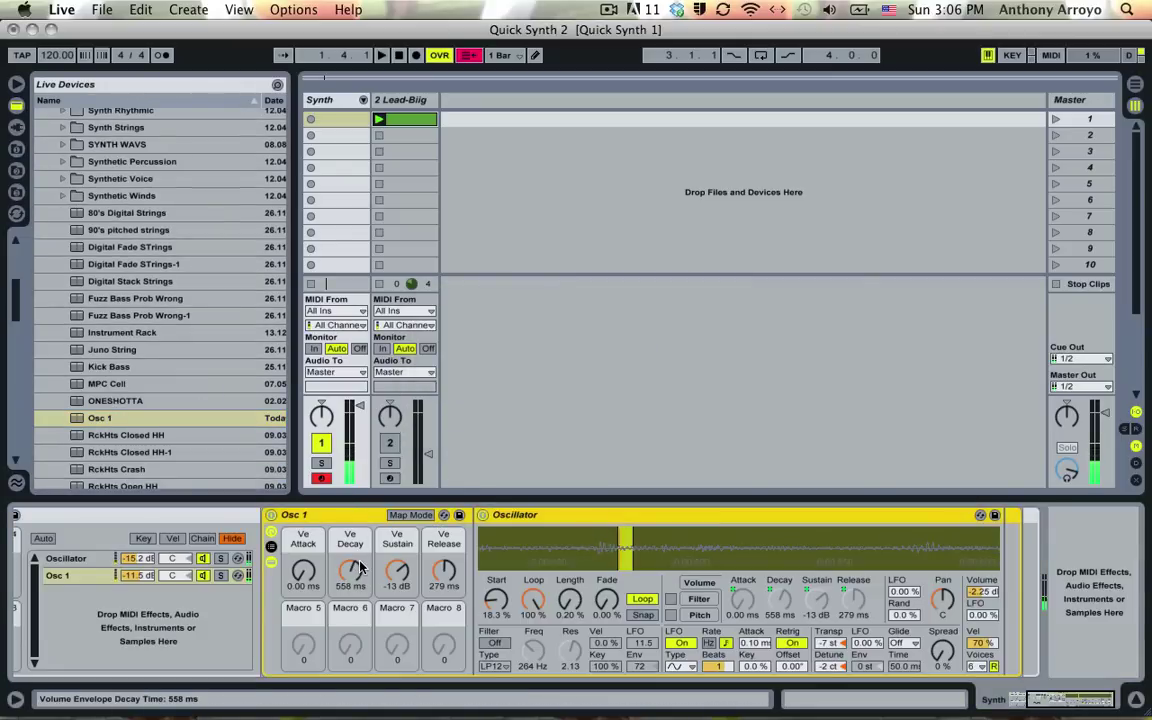
drag(303, 571, 303, 610)
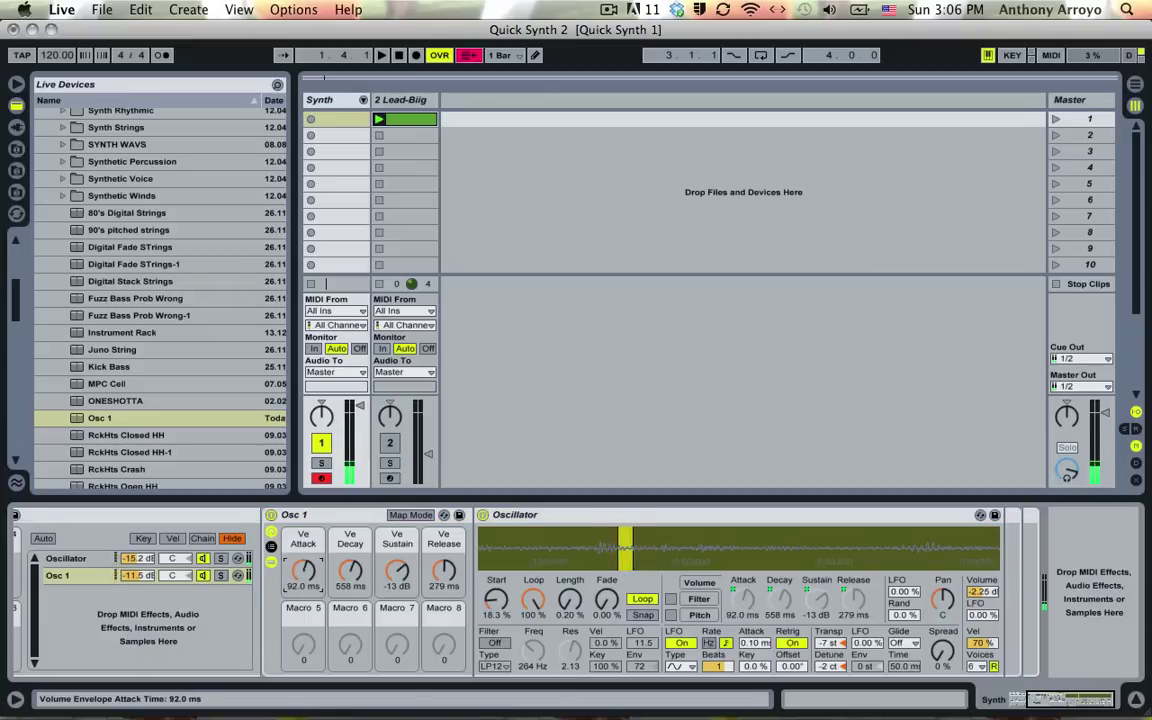
drag(303, 571, 303, 556)
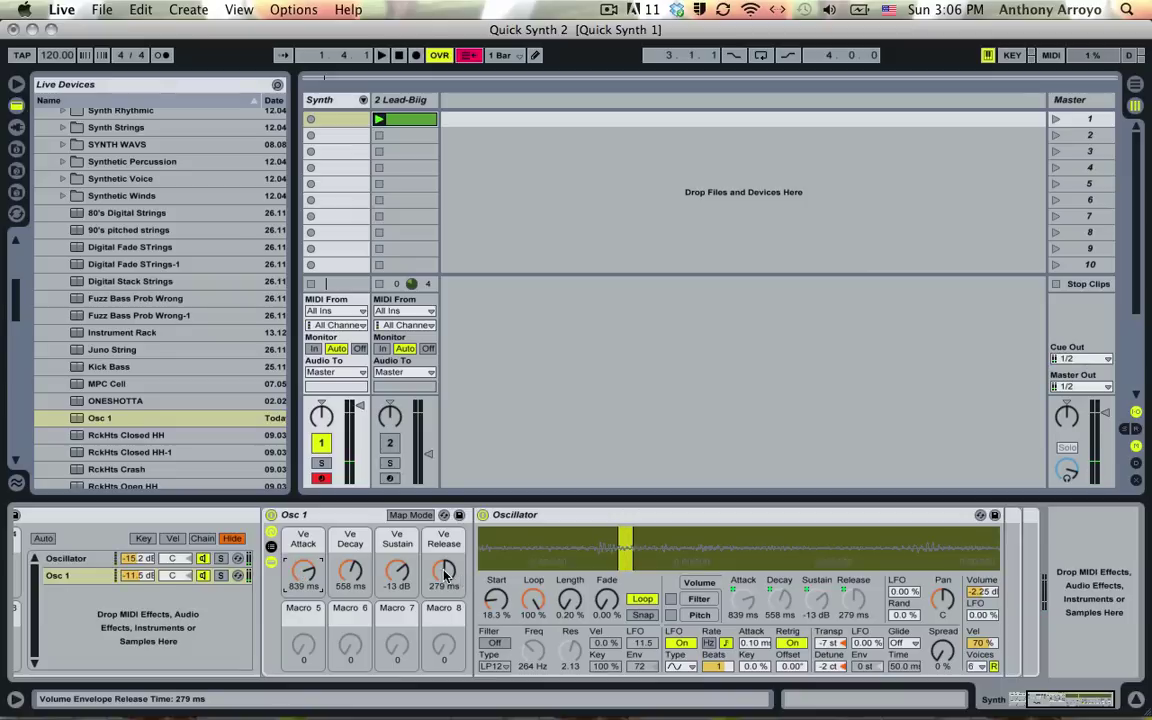
drag(446, 577, 446, 610)
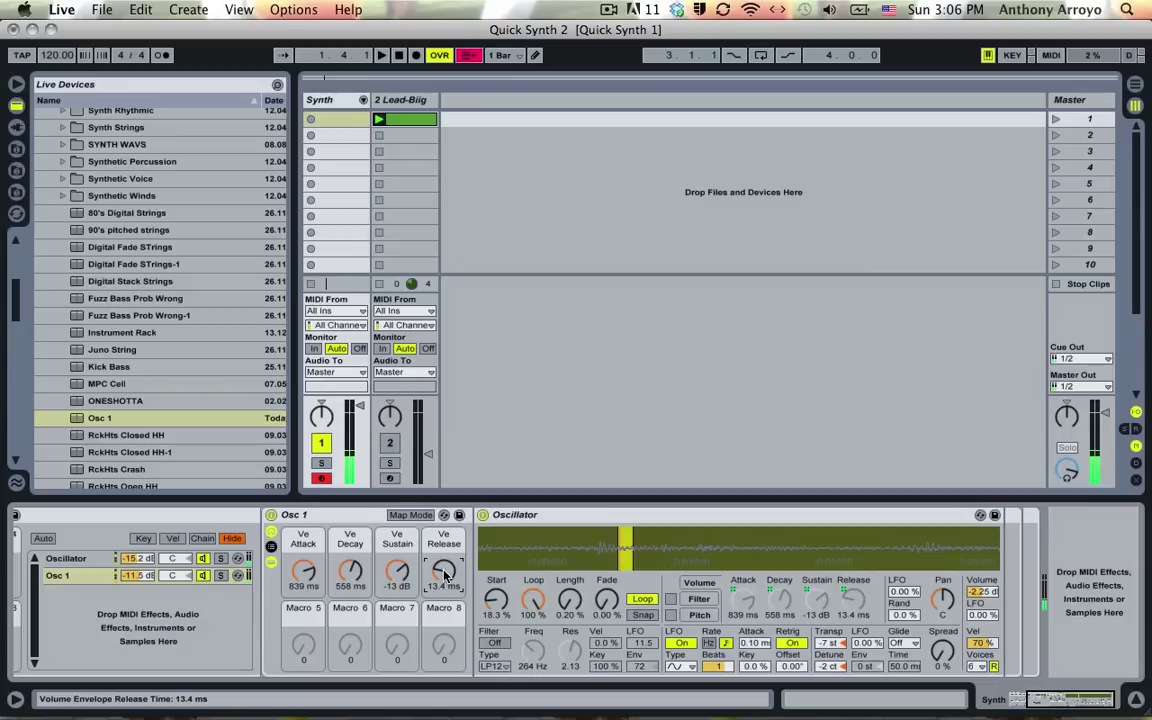
drag(312, 577, 312, 612)
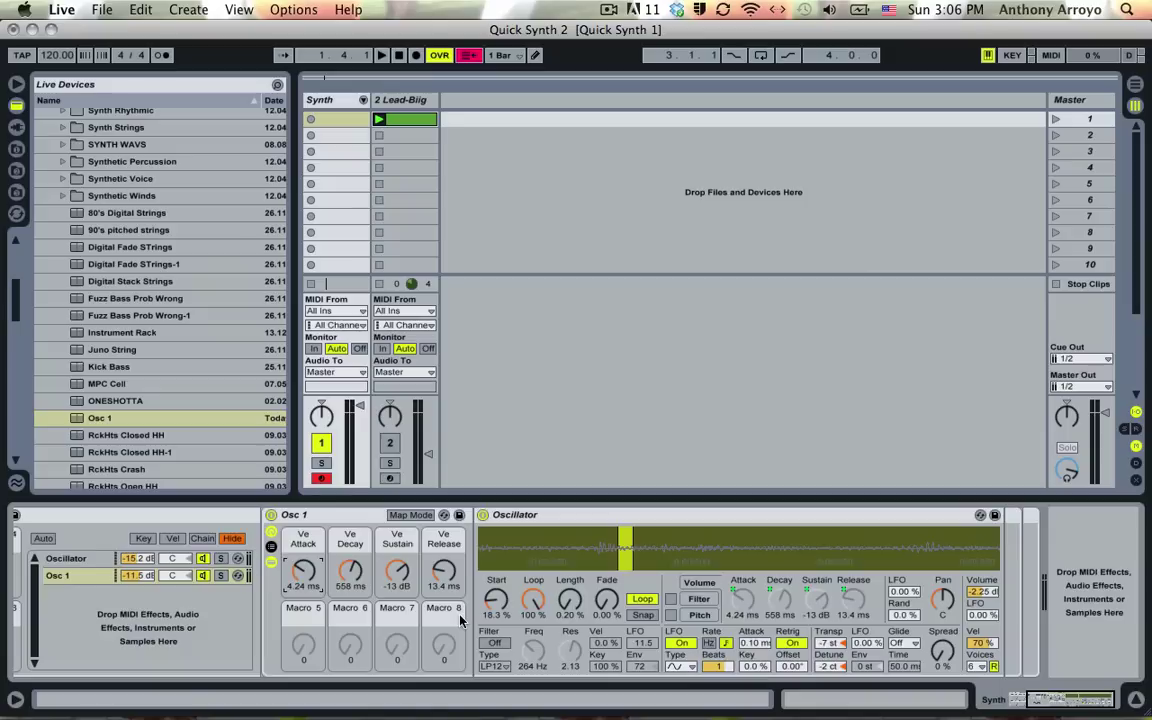
click(16, 83)
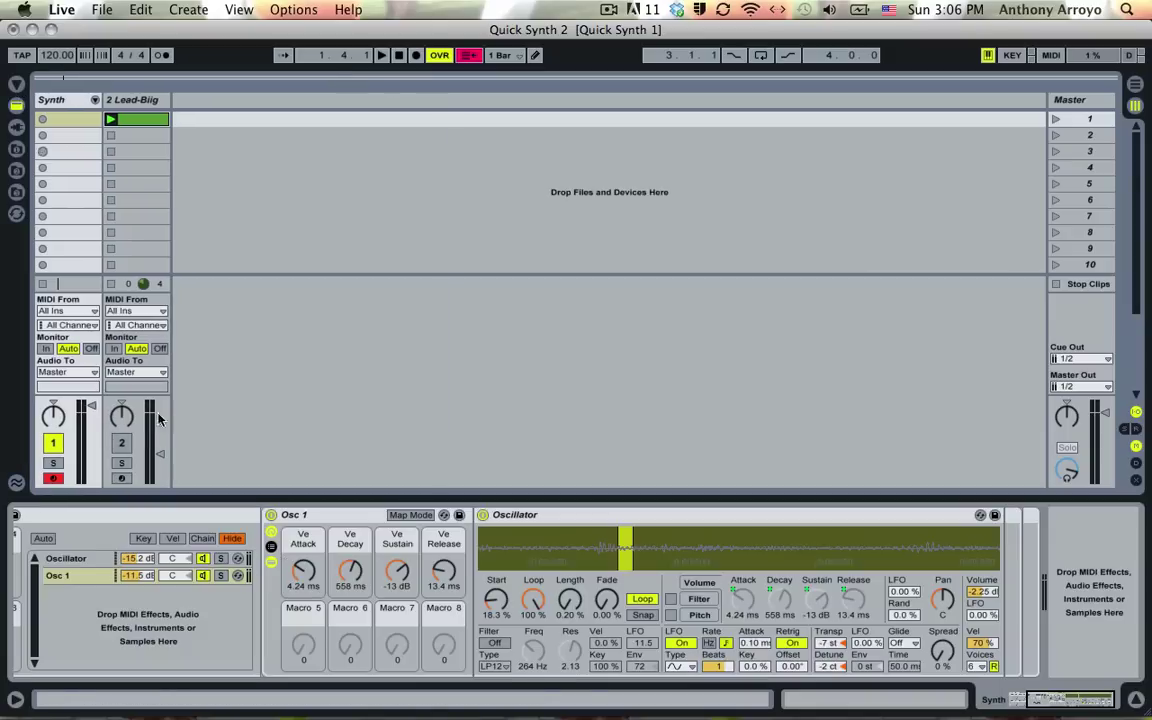
click(368, 516)
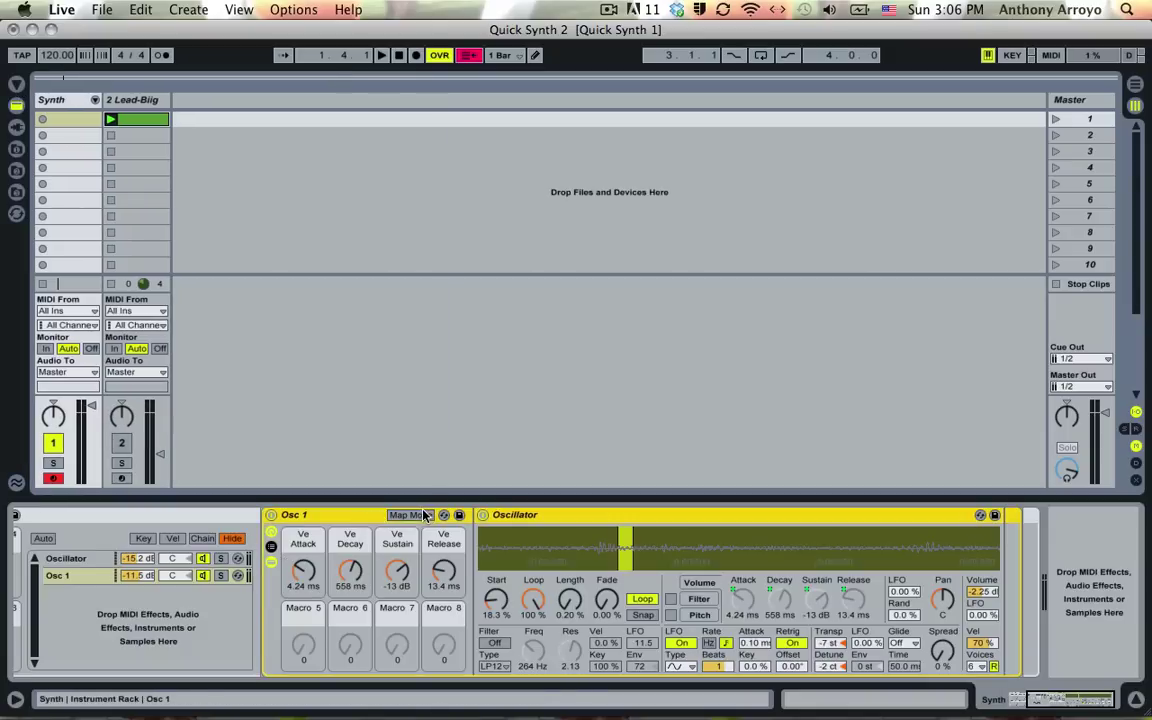
Map Filter Res to Macro 8 and Filter Freq to Macro 7.
click(411, 515)
click(578, 662)
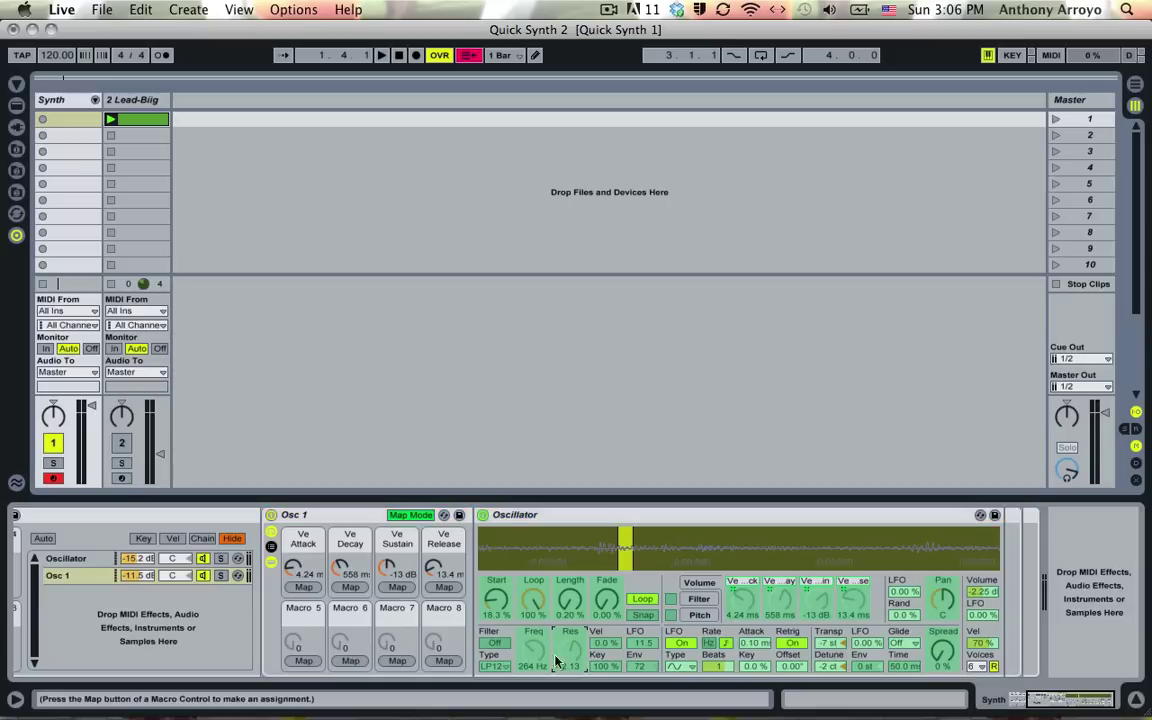
click(443, 661)
click(541, 663)
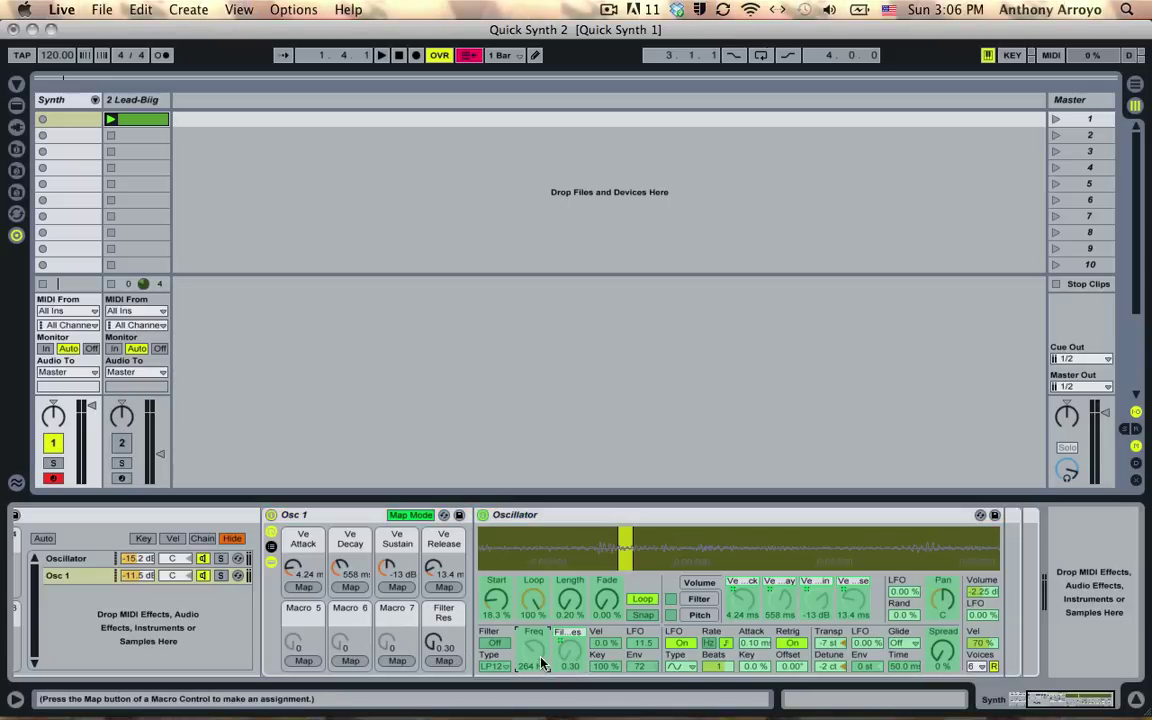
click(397, 661)
click(411, 515)
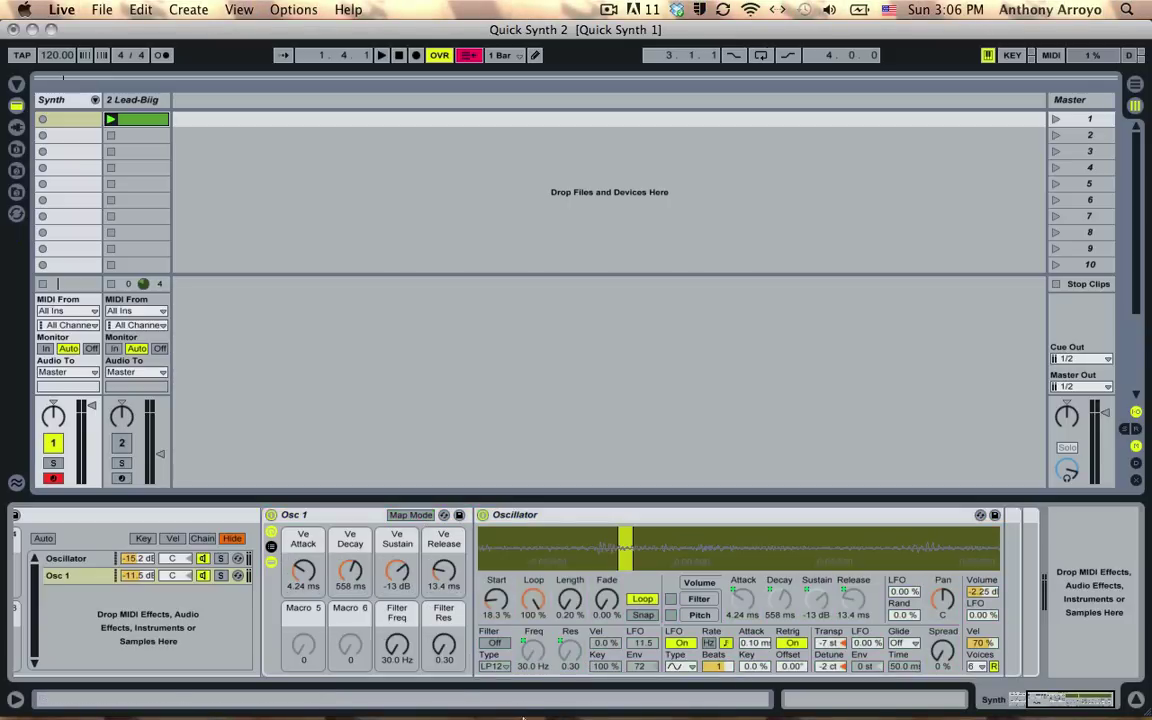
click(407, 515)
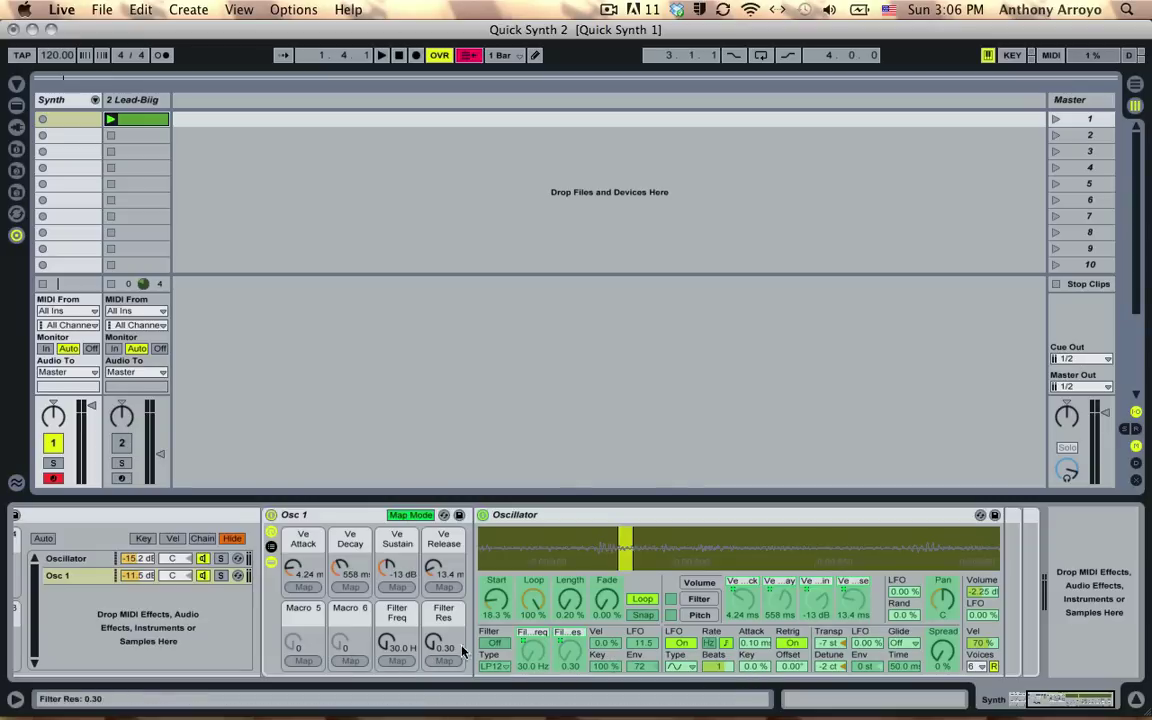
Map the LFO synced rate to Macro 6.
click(717, 667)
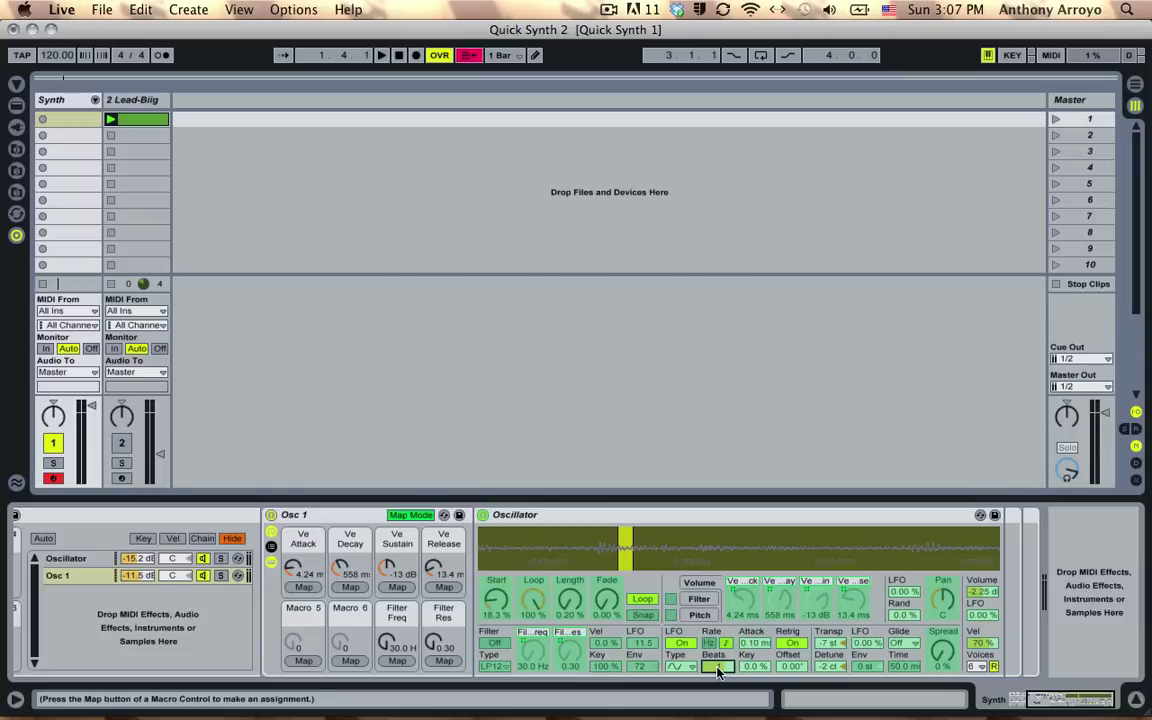
click(350, 661)
click(407, 517)
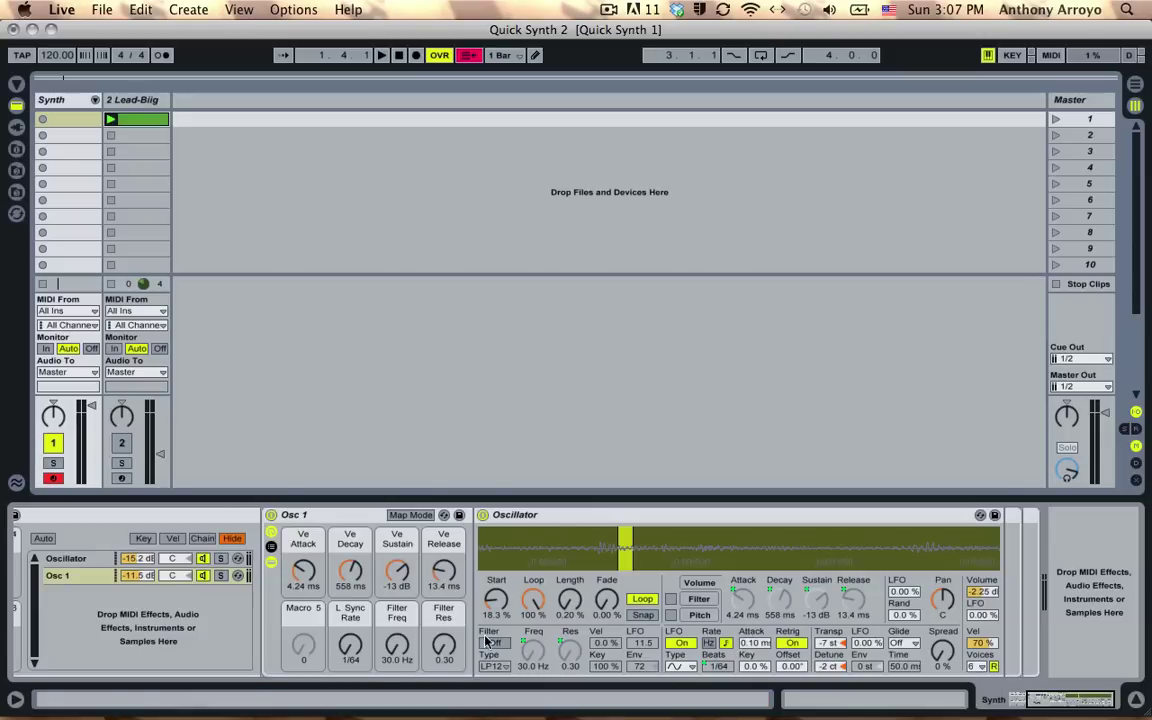
Set L. Sync Rate to 1/3, Filter Freq to 1.15 kHz and Filter Res to 2.07.
drag(345, 645, 345, 560)
drag(397, 645, 397, 606)
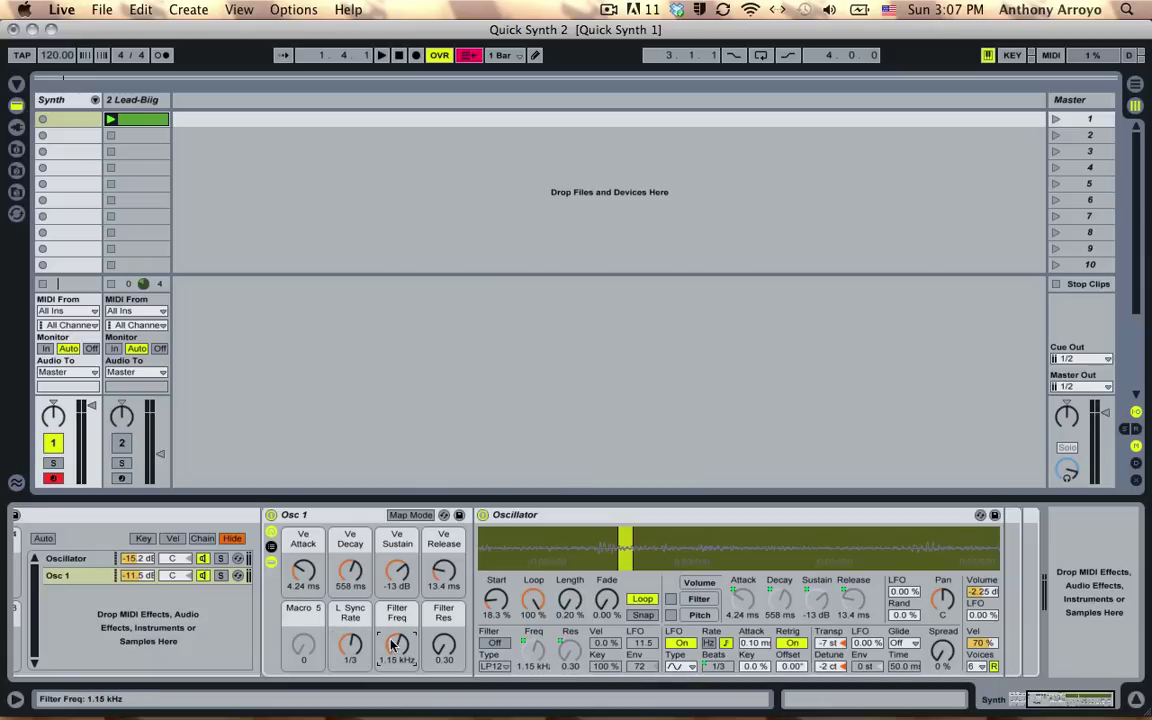
mouse_move(444, 645)
mouse_down()
mouse_move(444, 620)
mouse_move(447, 645)
mouse_up()
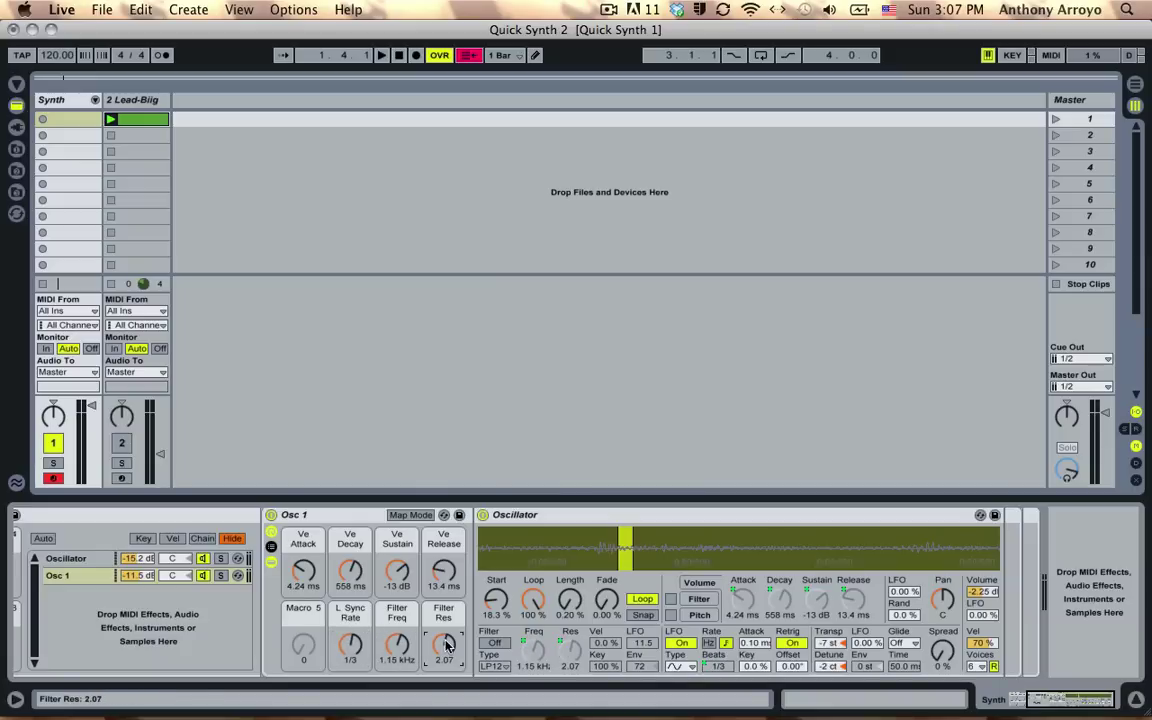
Save the updated rack over the existing Osc 1 preset.
click(460, 517)
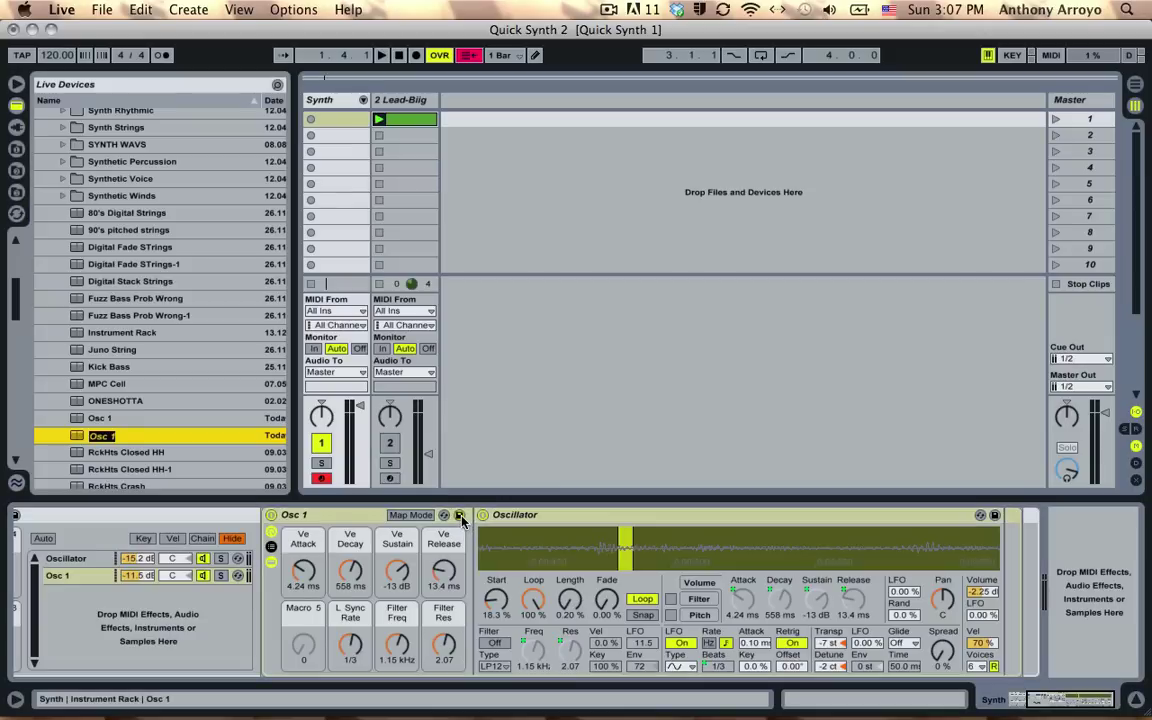
key(Return)
key(Return)
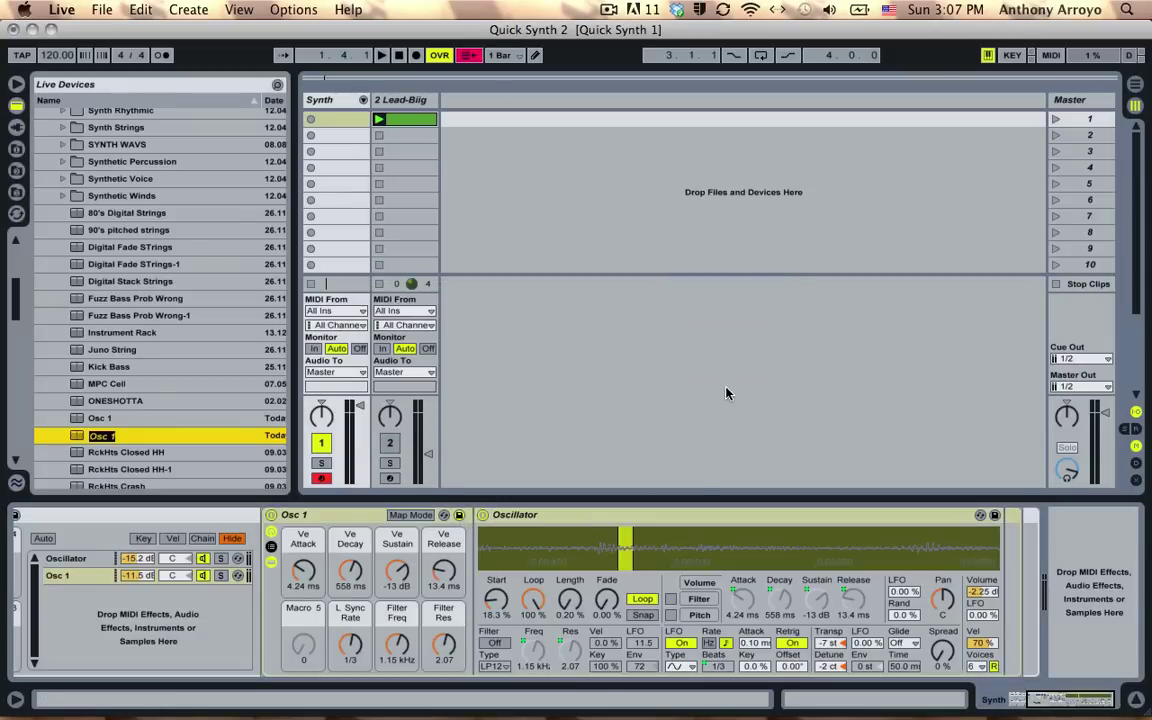
click(352, 521)
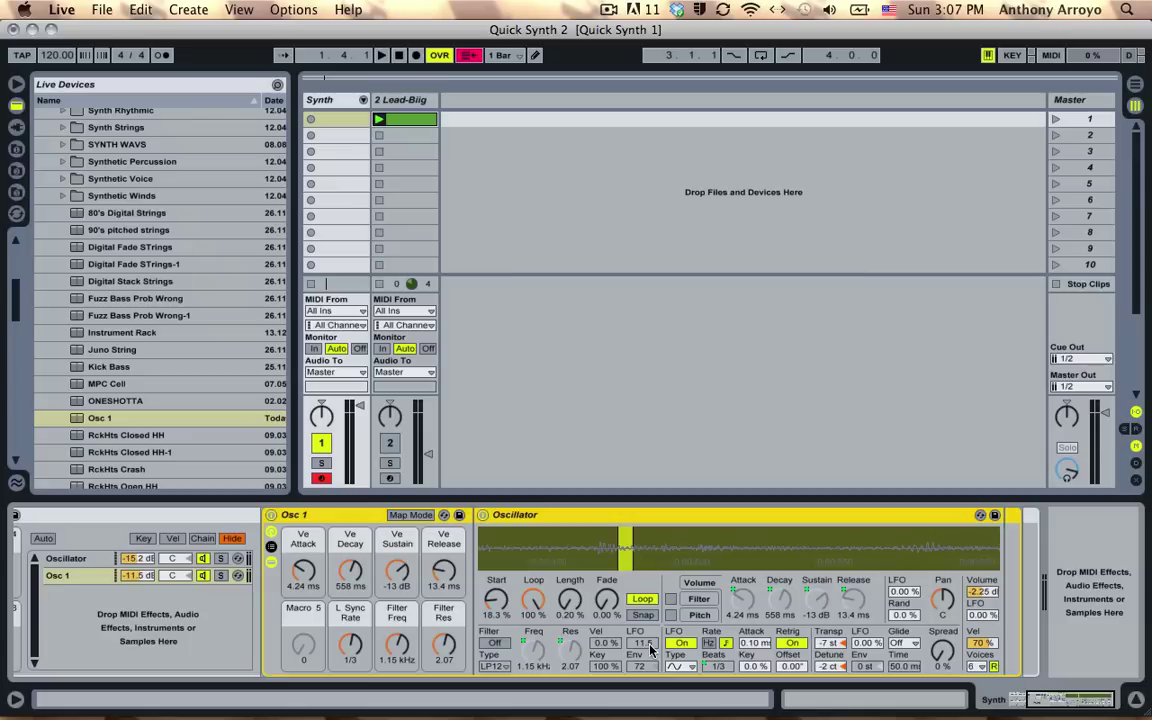
Map the Oscillator's filter LFO amount to Macro 5, named Filt < LFO at 0.00.
click(411, 515)
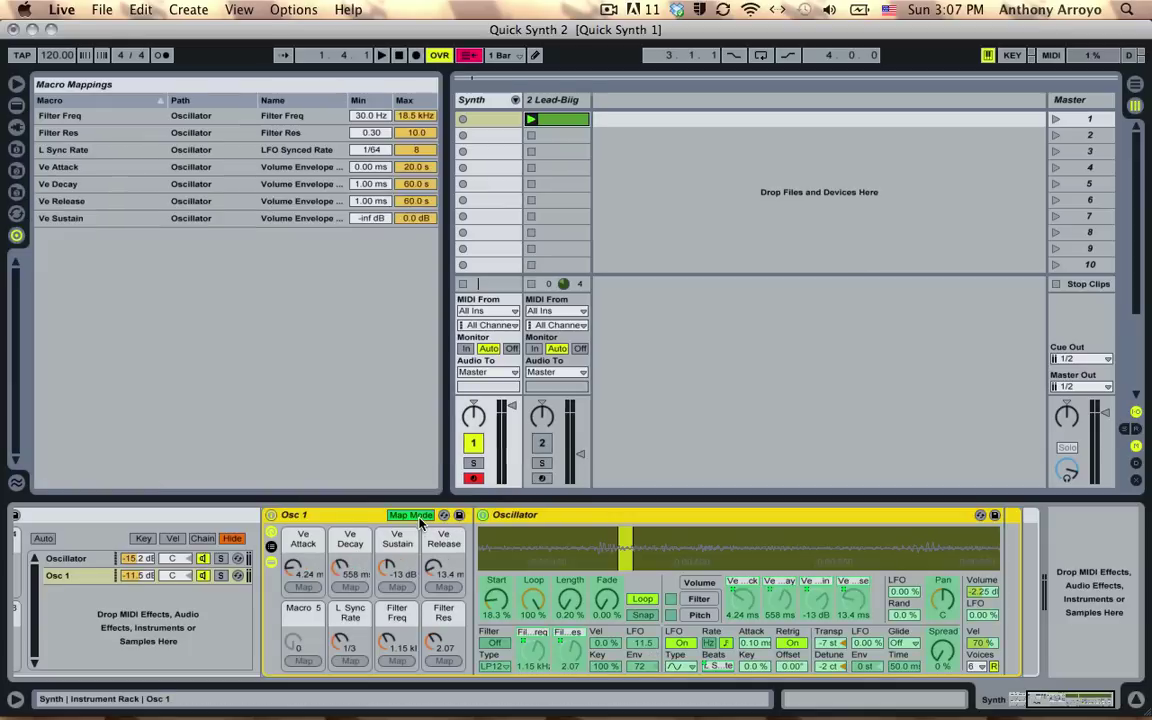
click(413, 516)
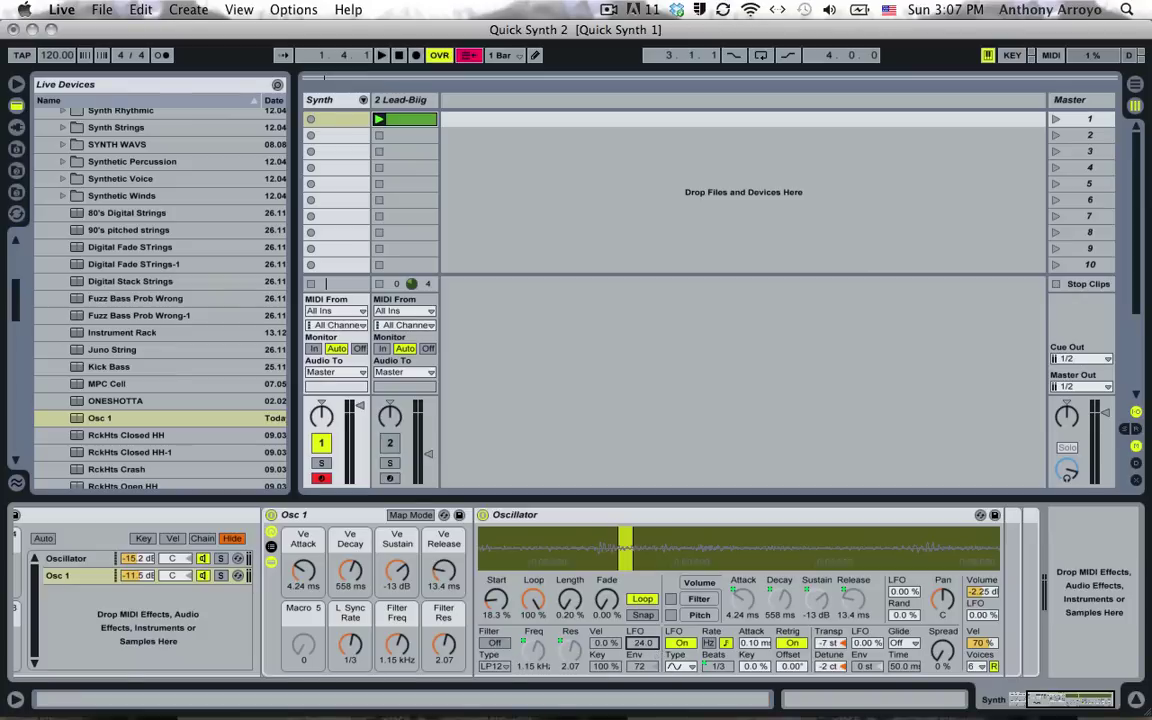
drag(654, 651, 654, 657)
click(396, 518)
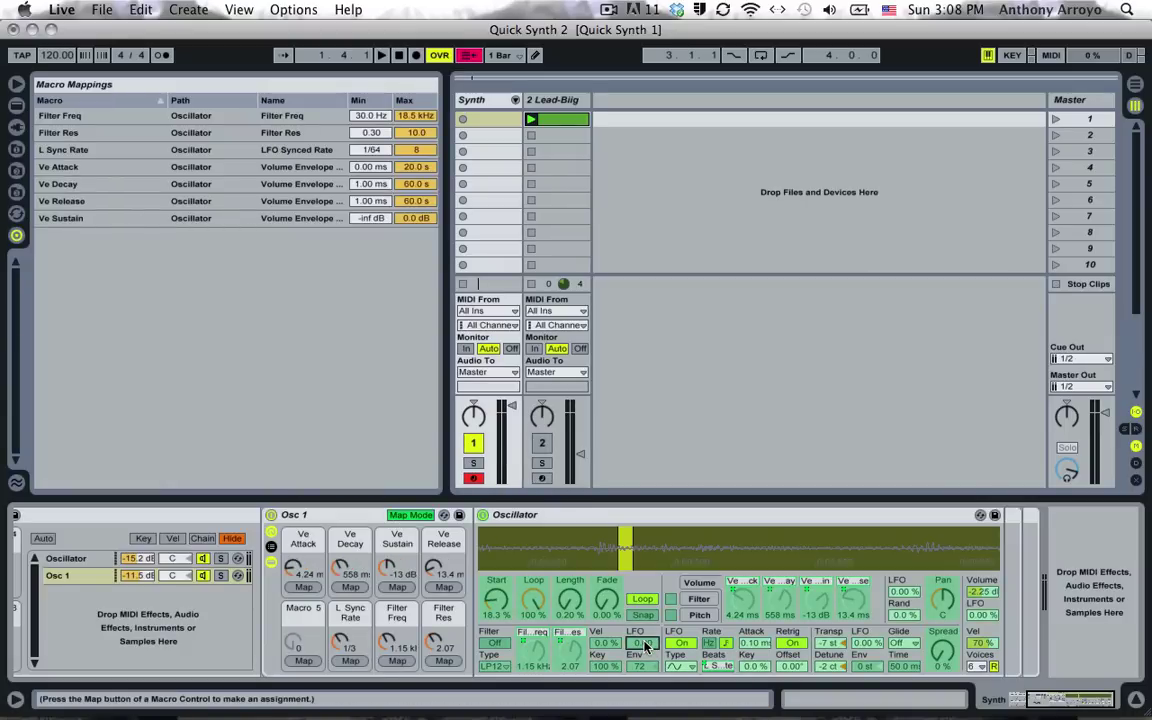
click(303, 661)
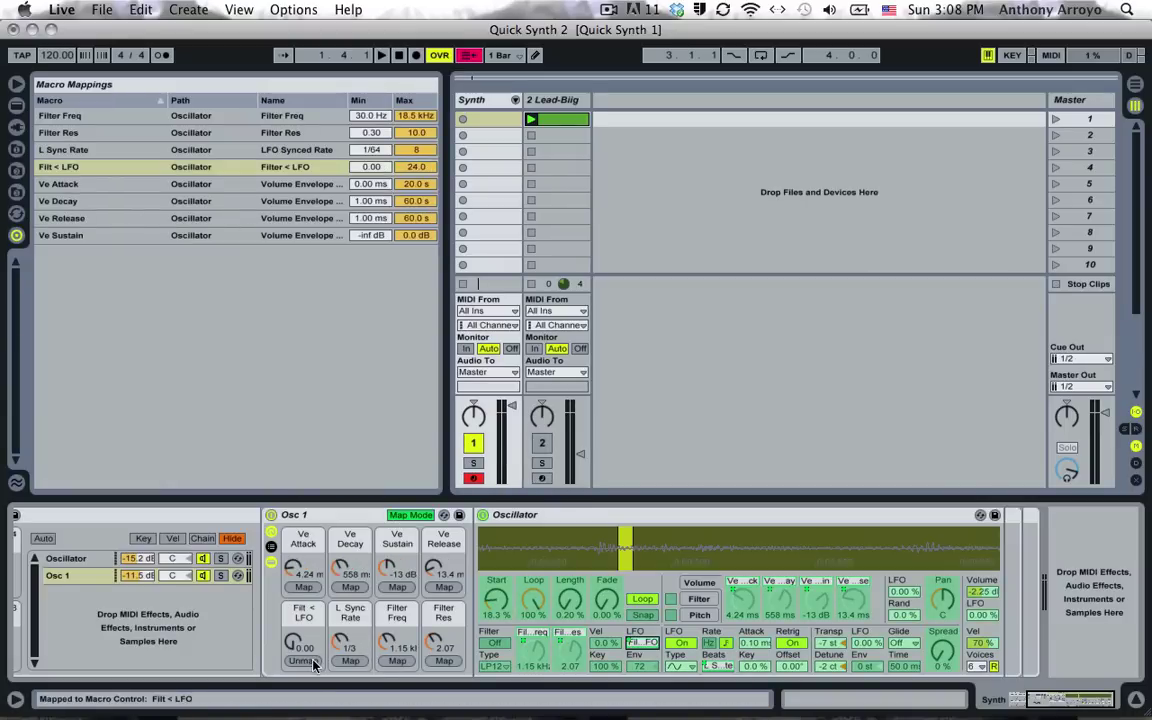
click(410, 515)
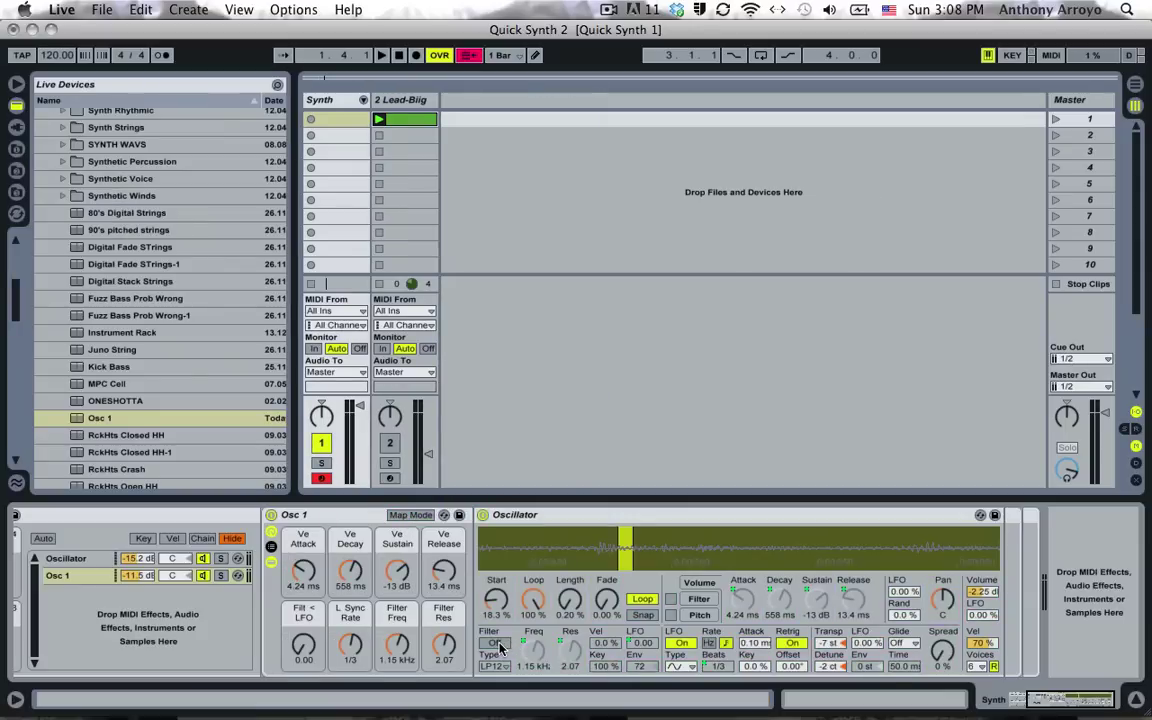
Reset Filt < LFO to 0.00 and map the Oscillator's Filter on/off switch to it.
drag(303, 645, 303, 690)
drag(303, 645, 303, 690)
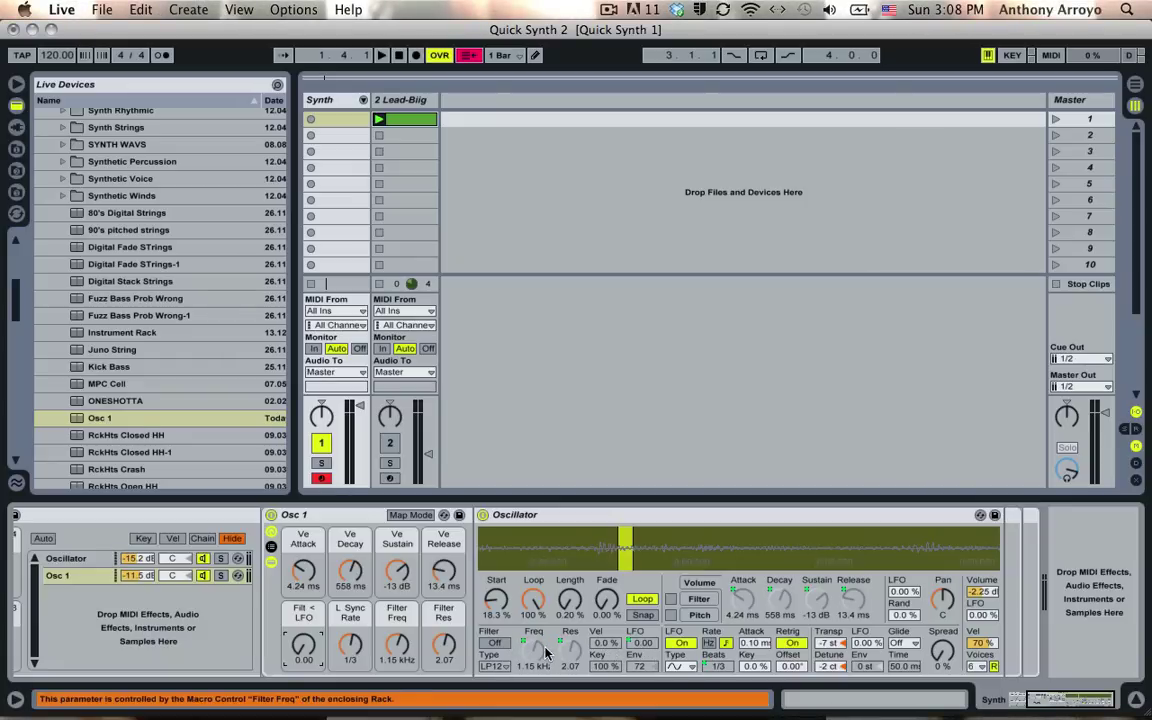
click(411, 515)
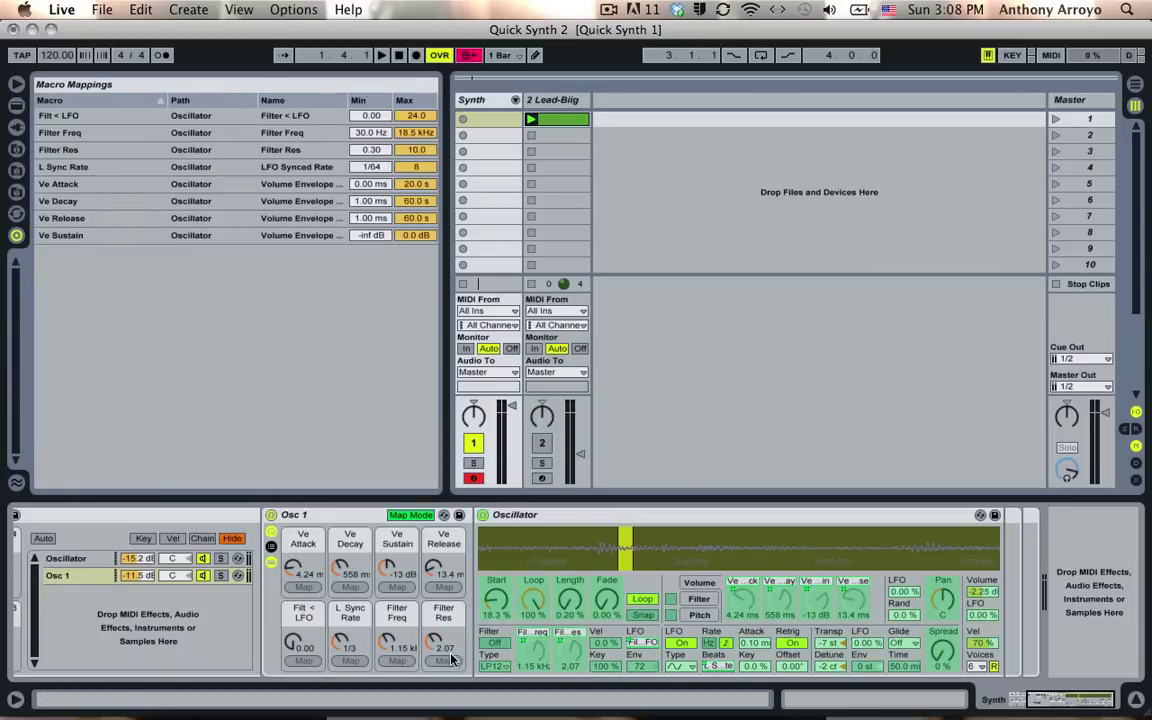
click(491, 645)
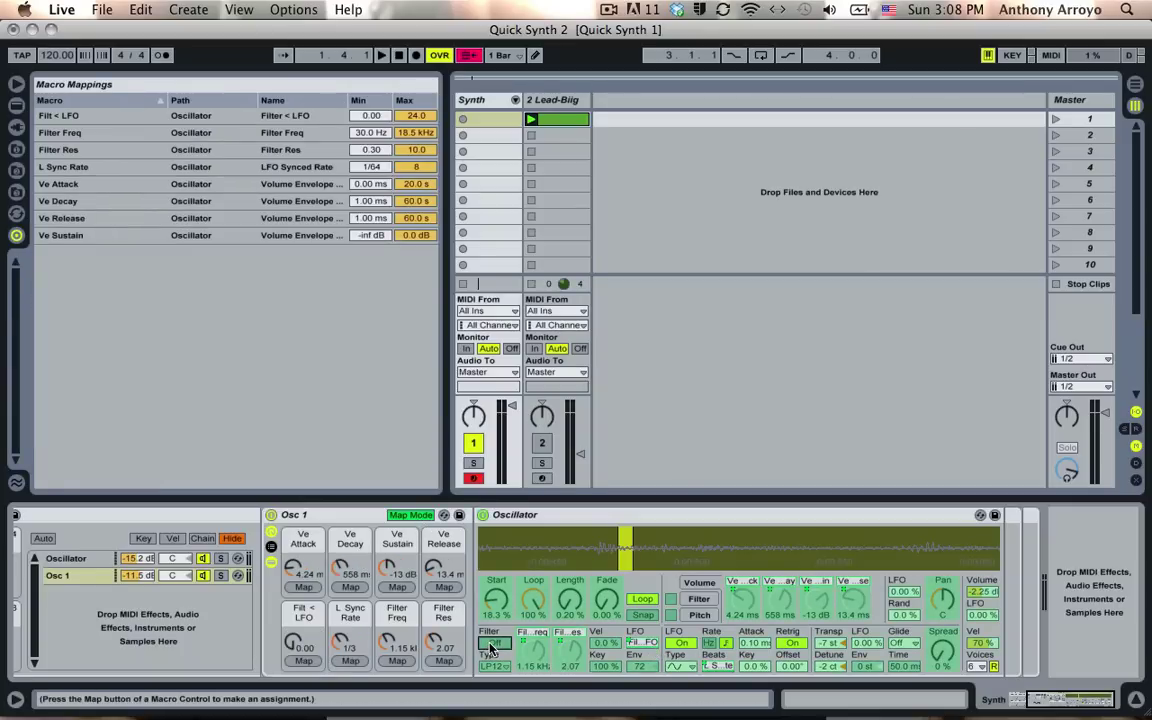
click(304, 661)
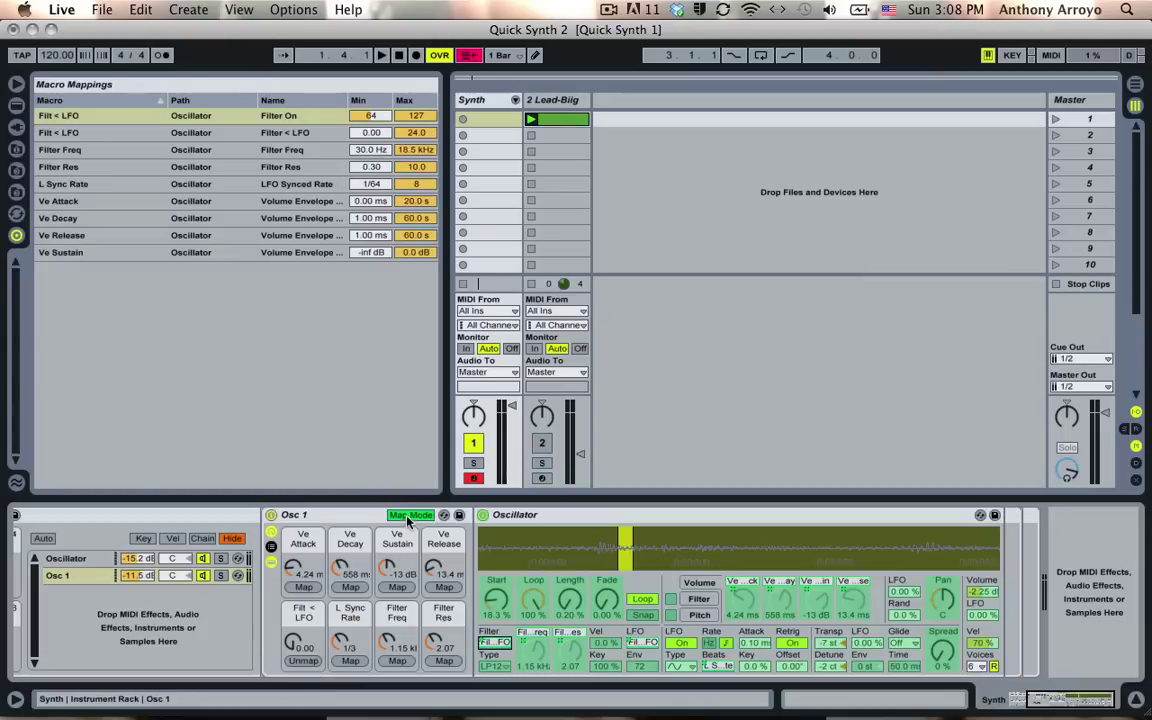
Test that raising Filt < LFO switches the filter on, then return it to 0.00.
click(411, 515)
click(298, 664)
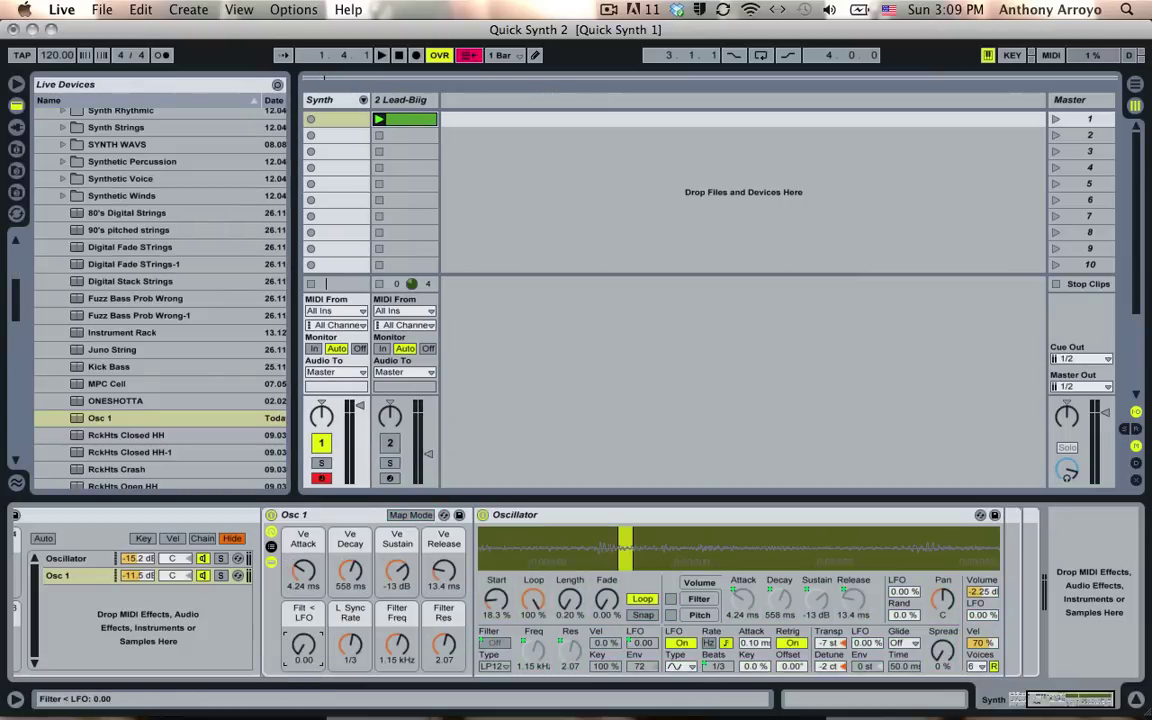
drag(303, 645, 303, 632)
click(641, 645)
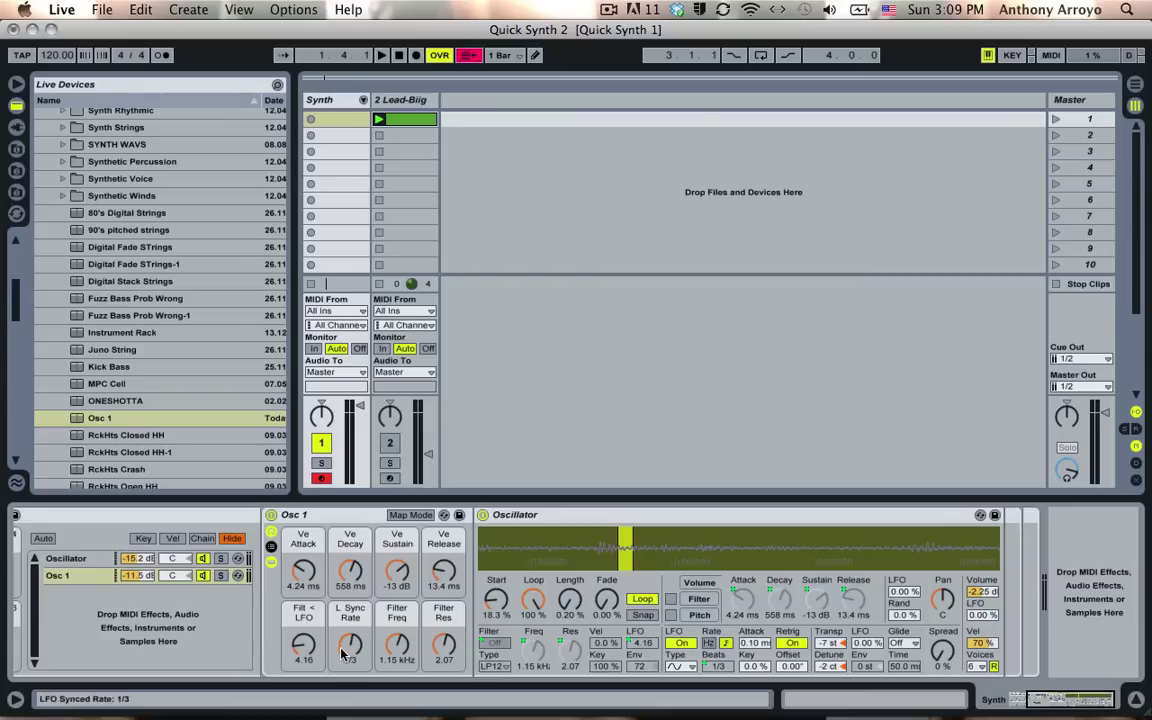
mouse_move(303, 645)
mouse_down()
mouse_move(303, 570)
mouse_move(307, 648)
mouse_up()
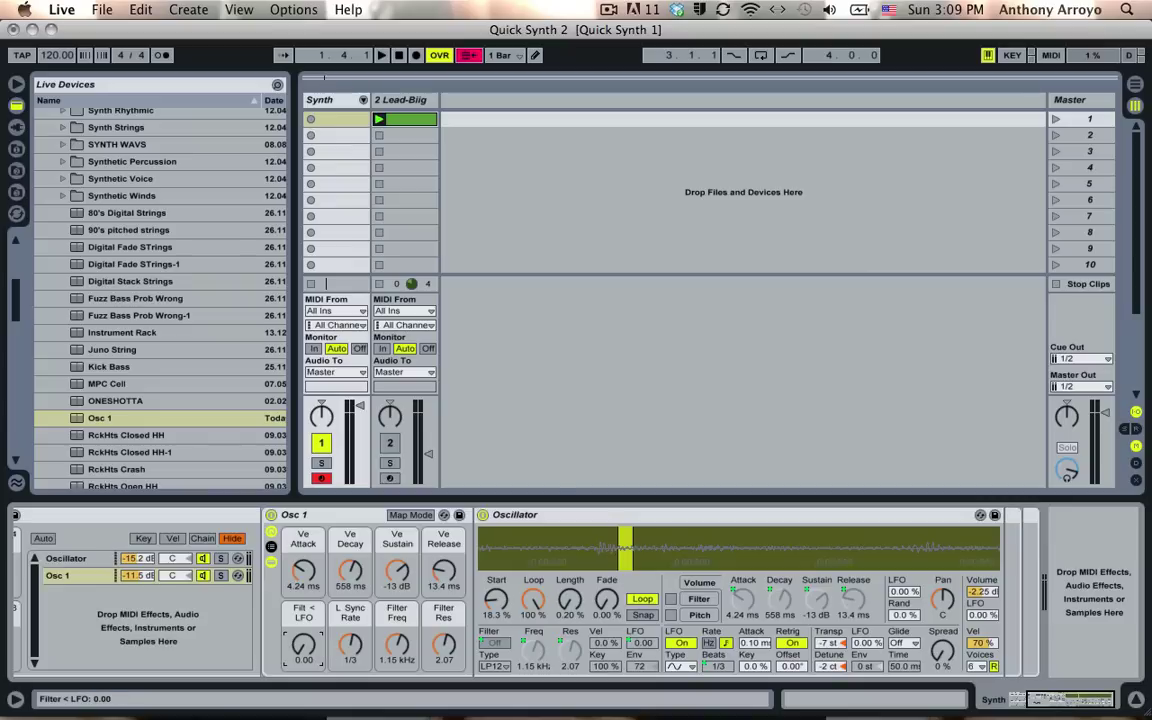
drag(303, 645, 303, 662)
In Macro Mappings, drag the Filter On row's Min from 64 down to 1, then leave Map Mode.
click(411, 514)
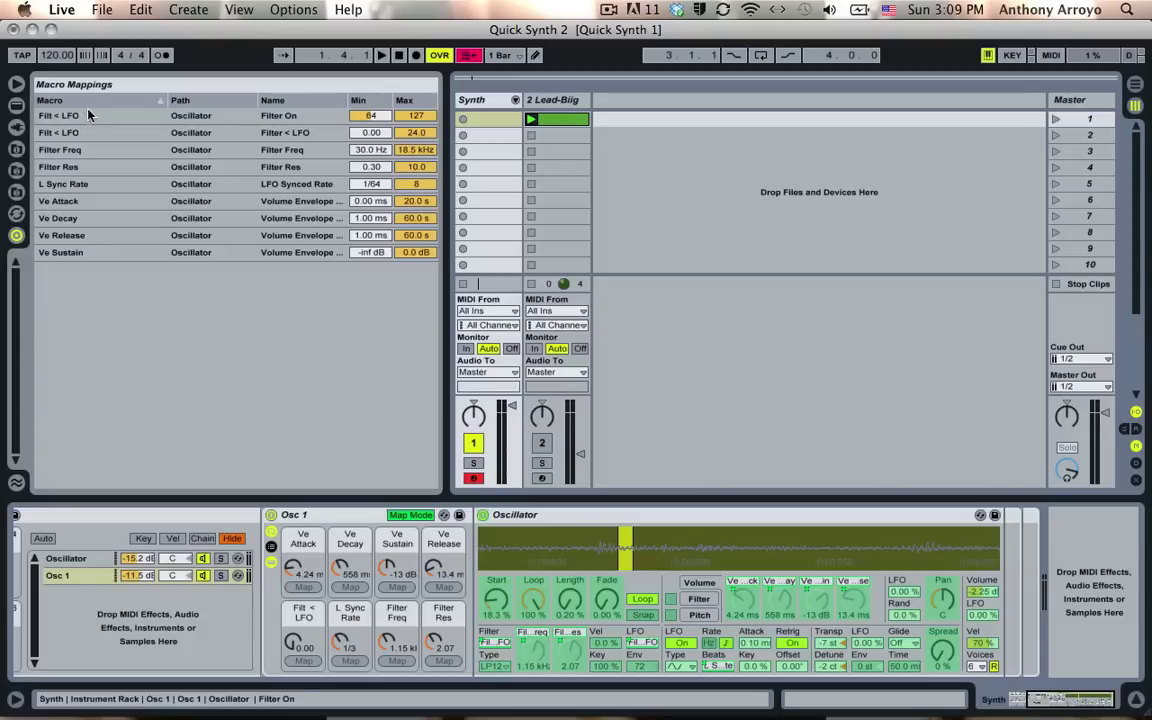
click(308, 121)
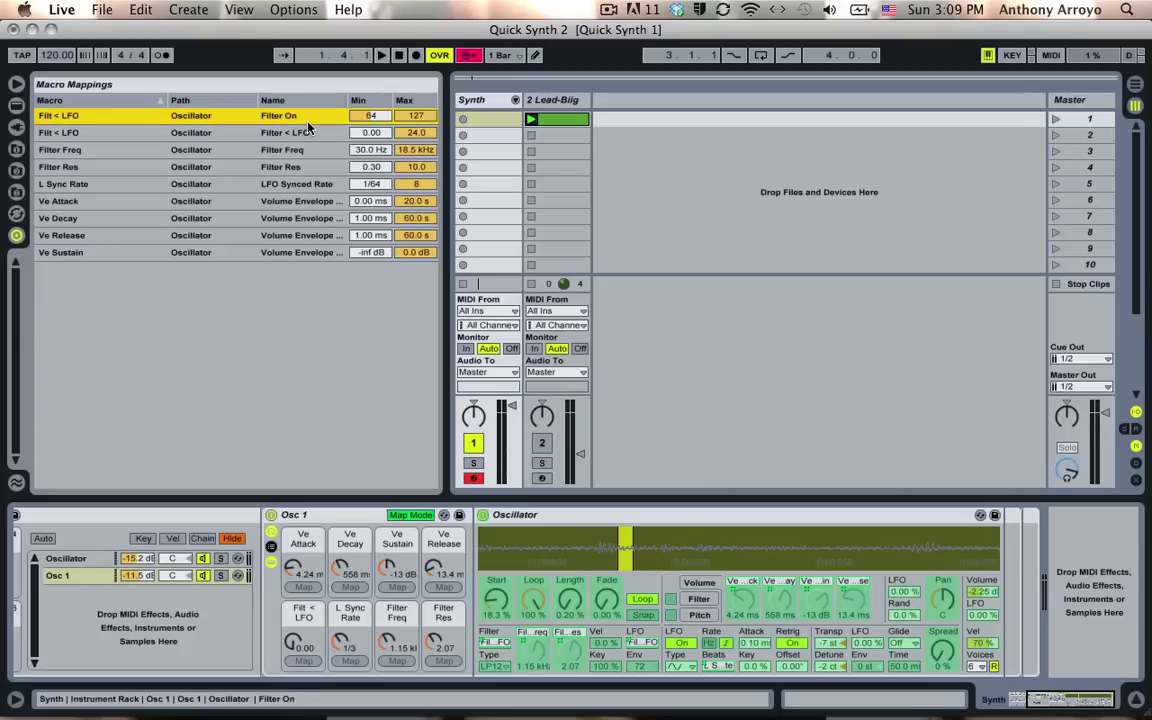
click(368, 117)
drag(368, 117, 368, 148)
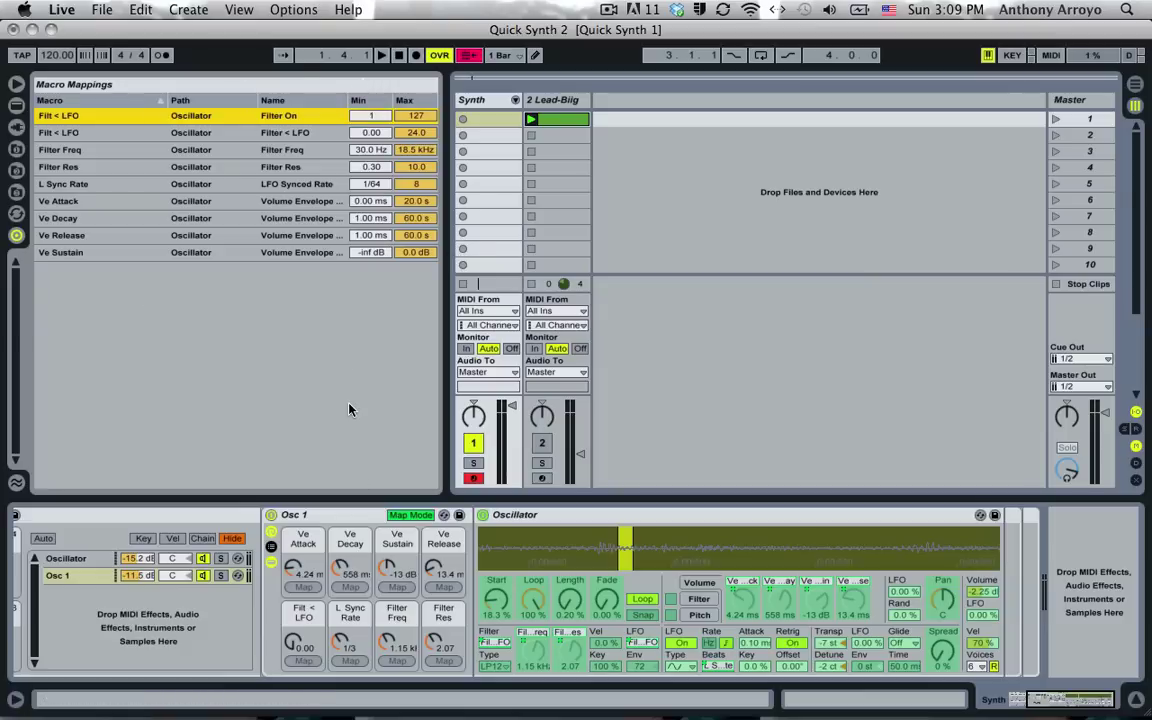
click(420, 516)
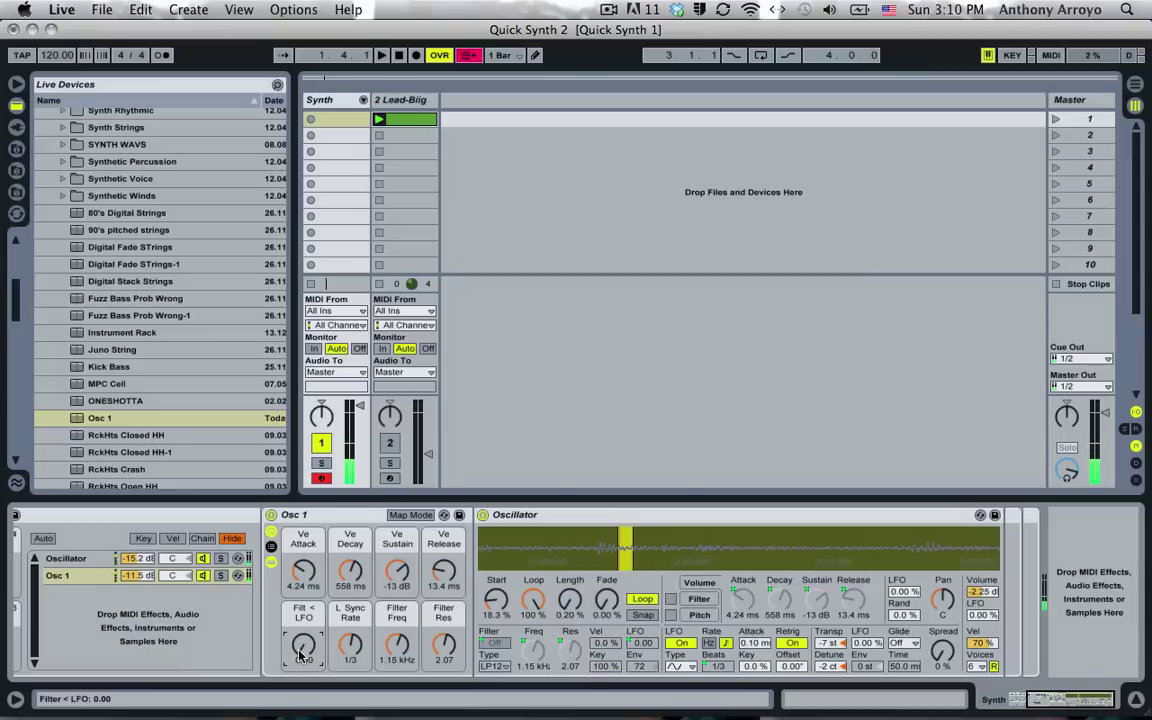
Set Filter Freq 168 Hz, Filter Res 3.80, Ve Attack 321 ms, Filt < LFO 17.2, then play.
click(350, 645)
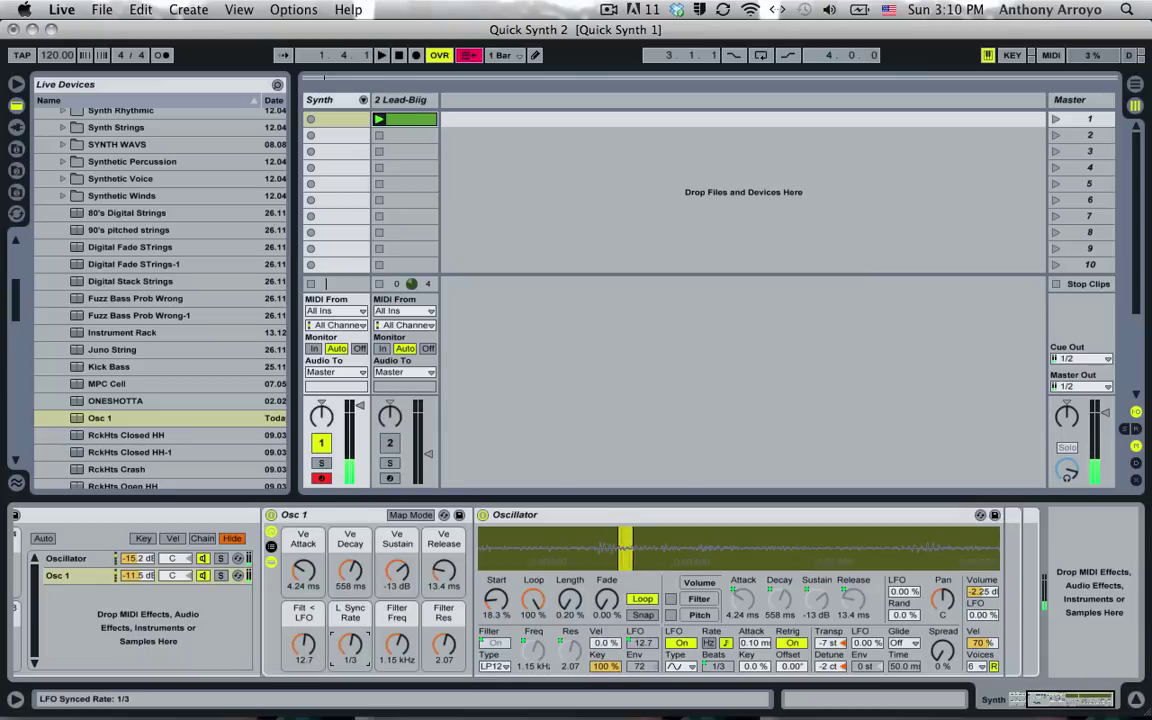
drag(397, 645, 397, 680)
drag(444, 648, 444, 630)
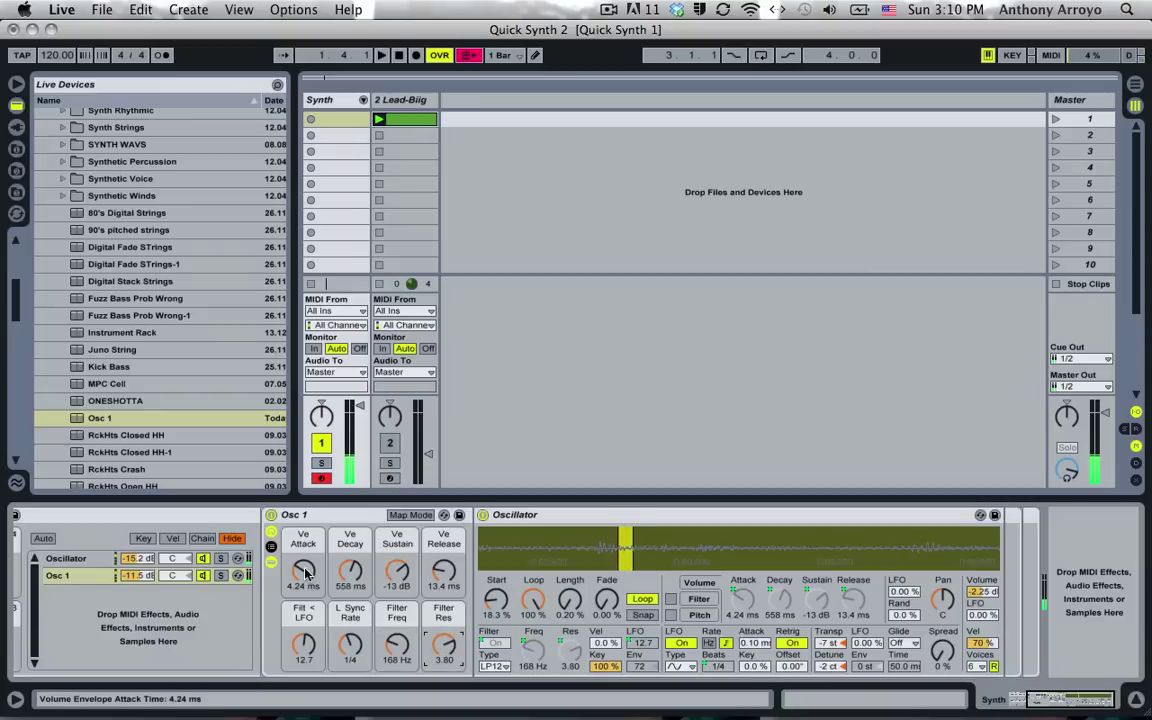
drag(304, 562, 306, 569)
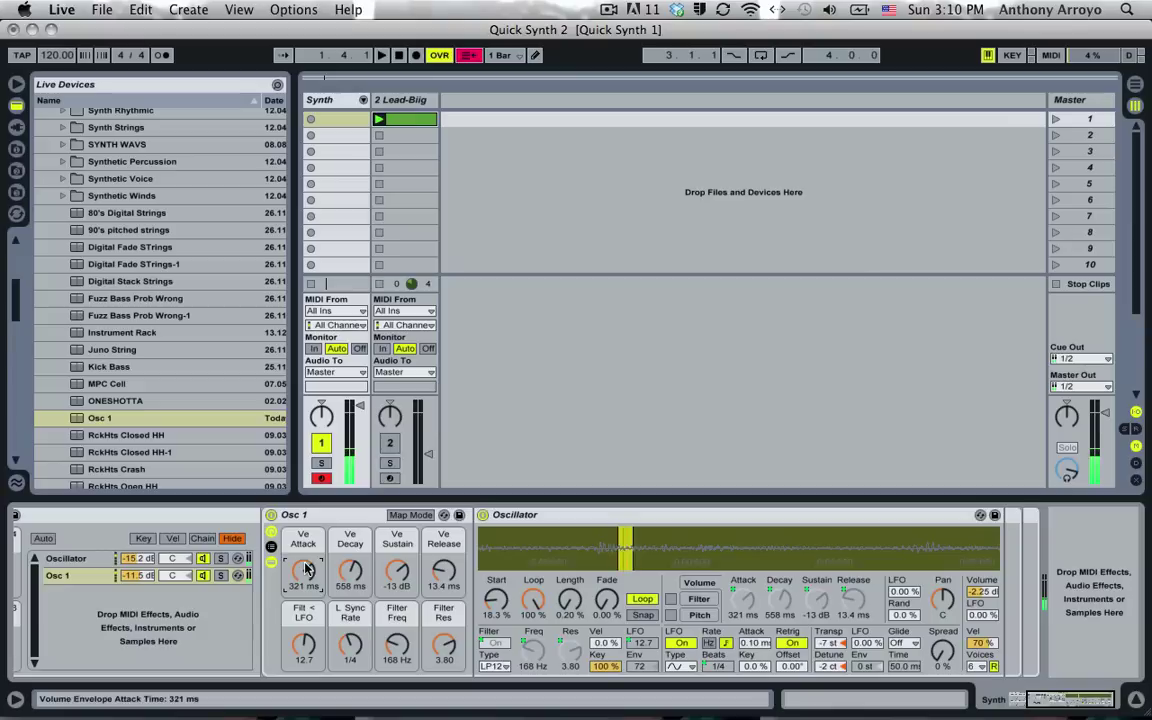
drag(303, 645, 350, 628)
click(350, 645)
key(space)
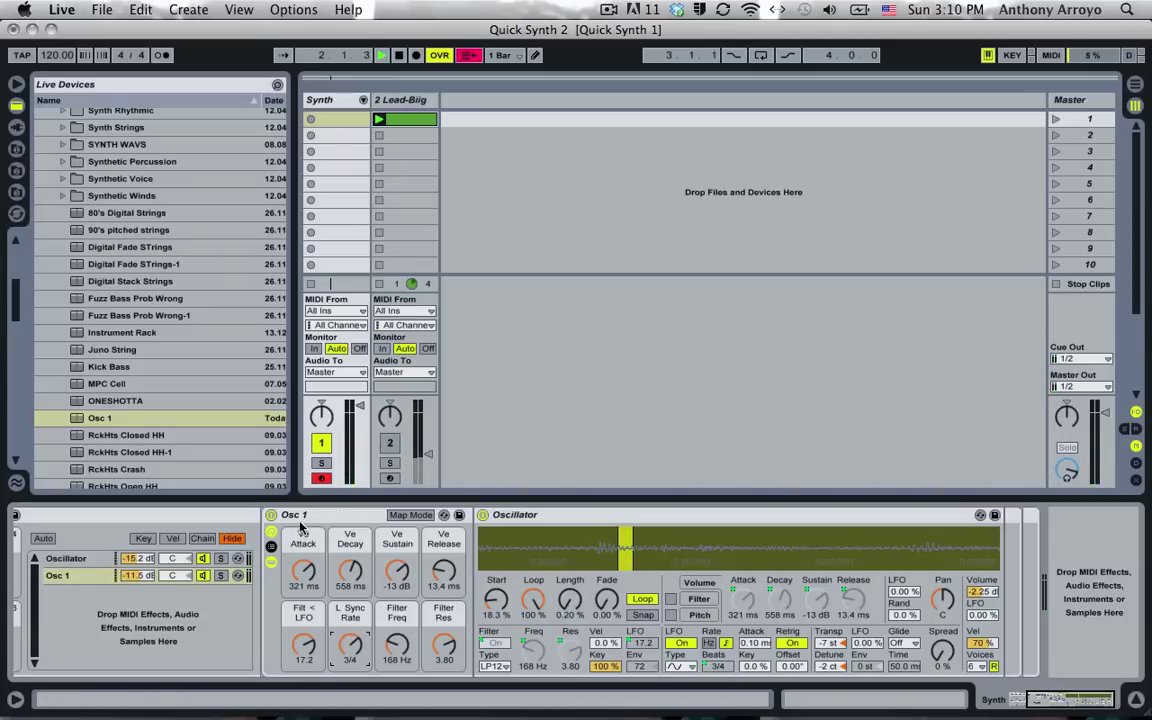
Check the Oscillator and Osc 1 chains, hide the browser, and scroll left to the Instrument Rack.
click(58, 558)
click(55, 577)
click(76, 560)
click(72, 576)
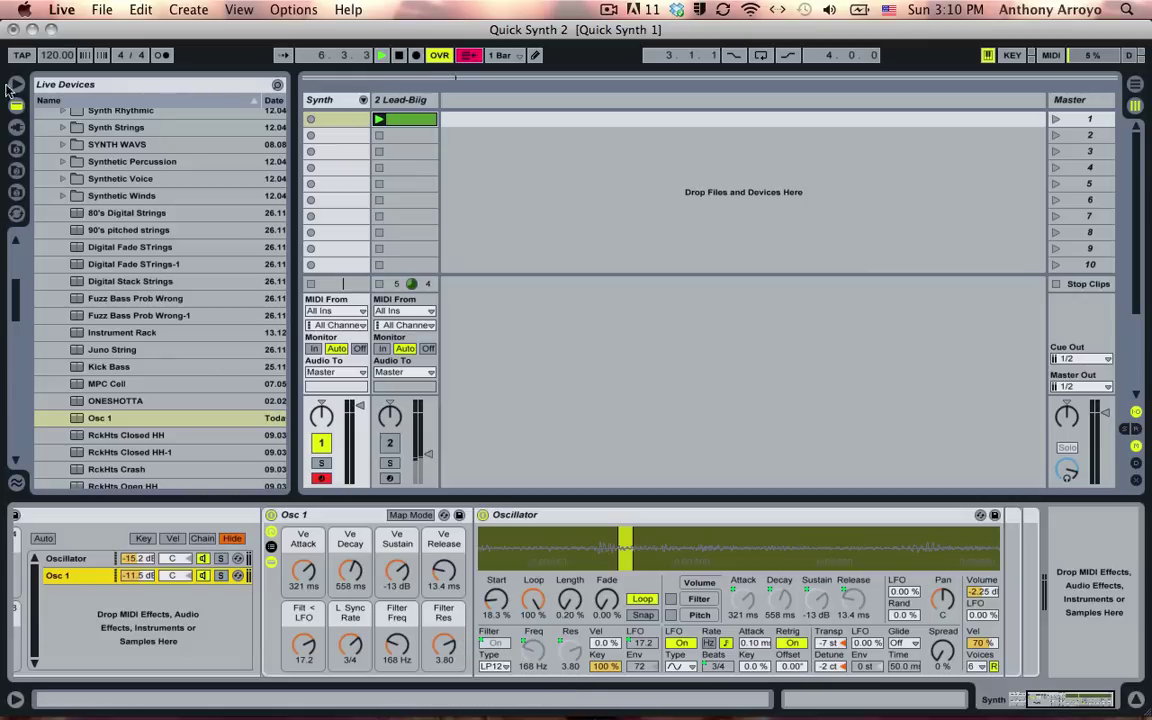
click(16, 85)
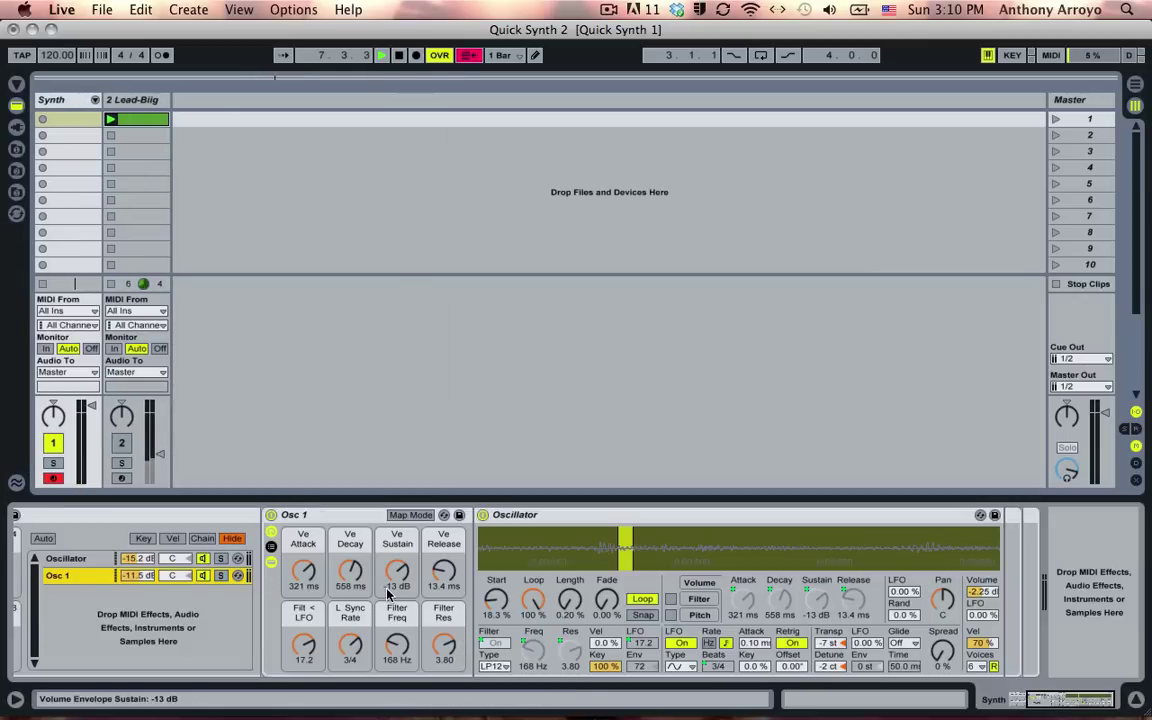
scroll(387, 550, left, 5)
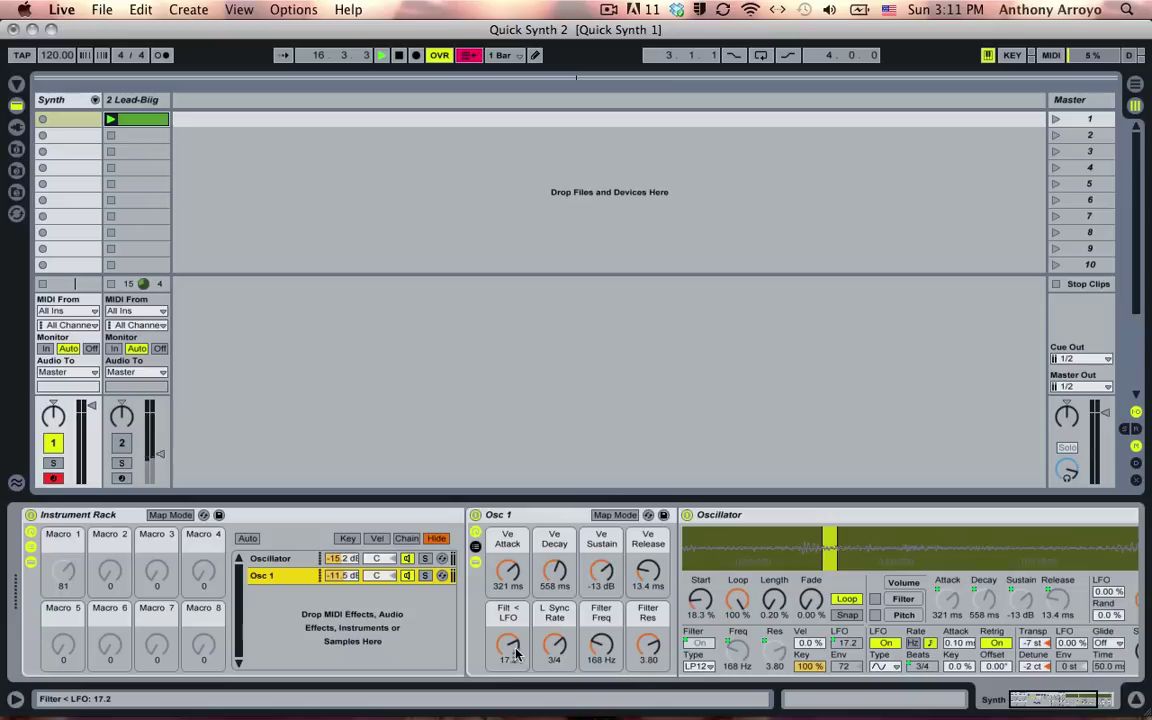
Lower Filt < LFO from 17.2 to 11.3 during playback and select the outer Instrument Rack.
drag(509, 646, 509, 683)
click(373, 515)
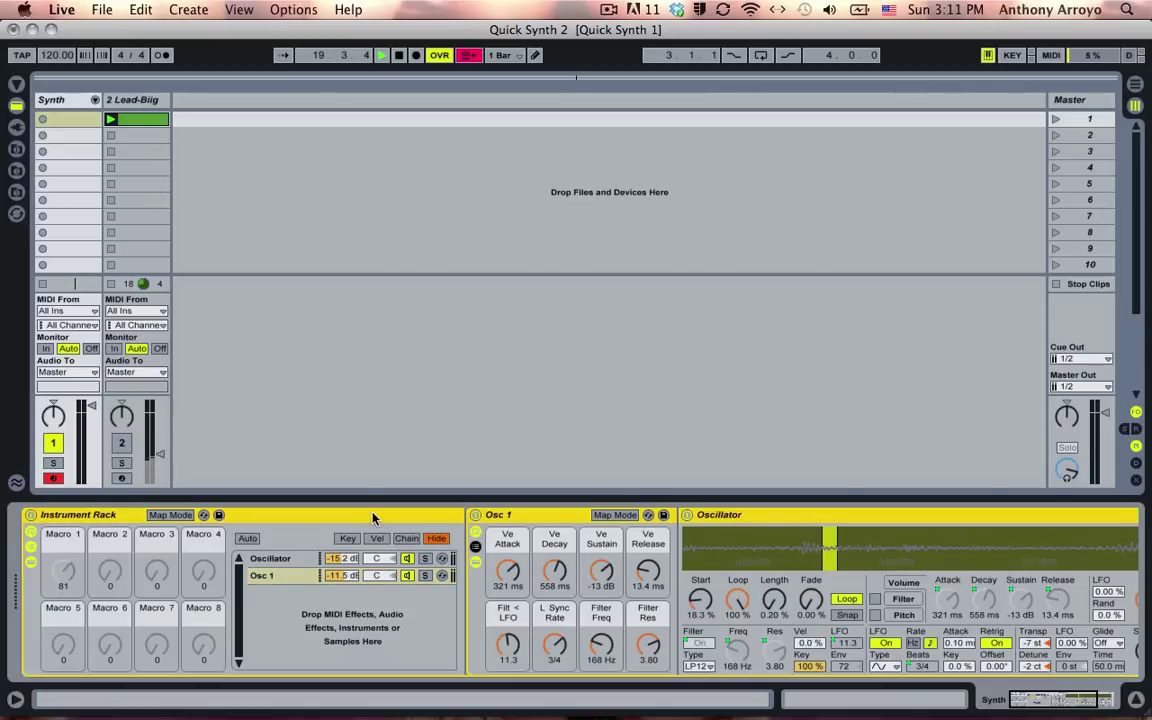